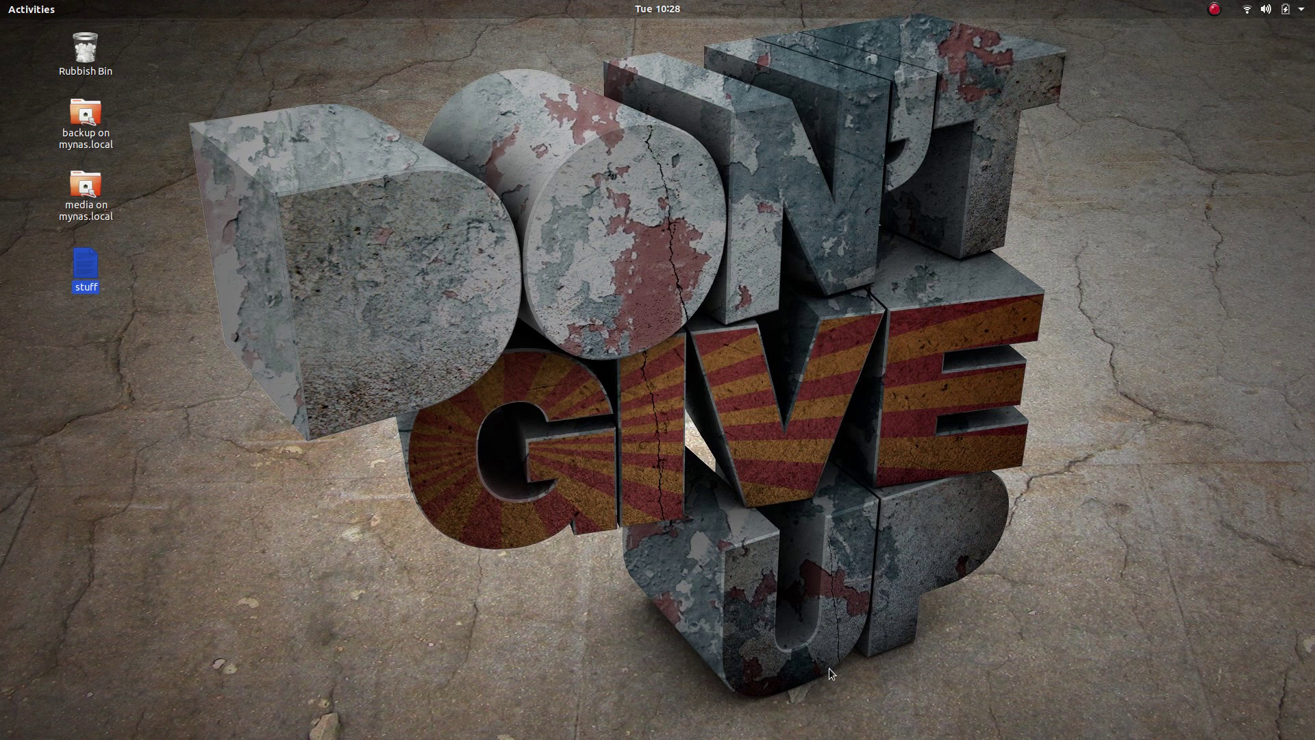
# - Open 4KDemo.mp4 from the Videos folder in VLC media player
pyautogui.moveTo(8, 535)
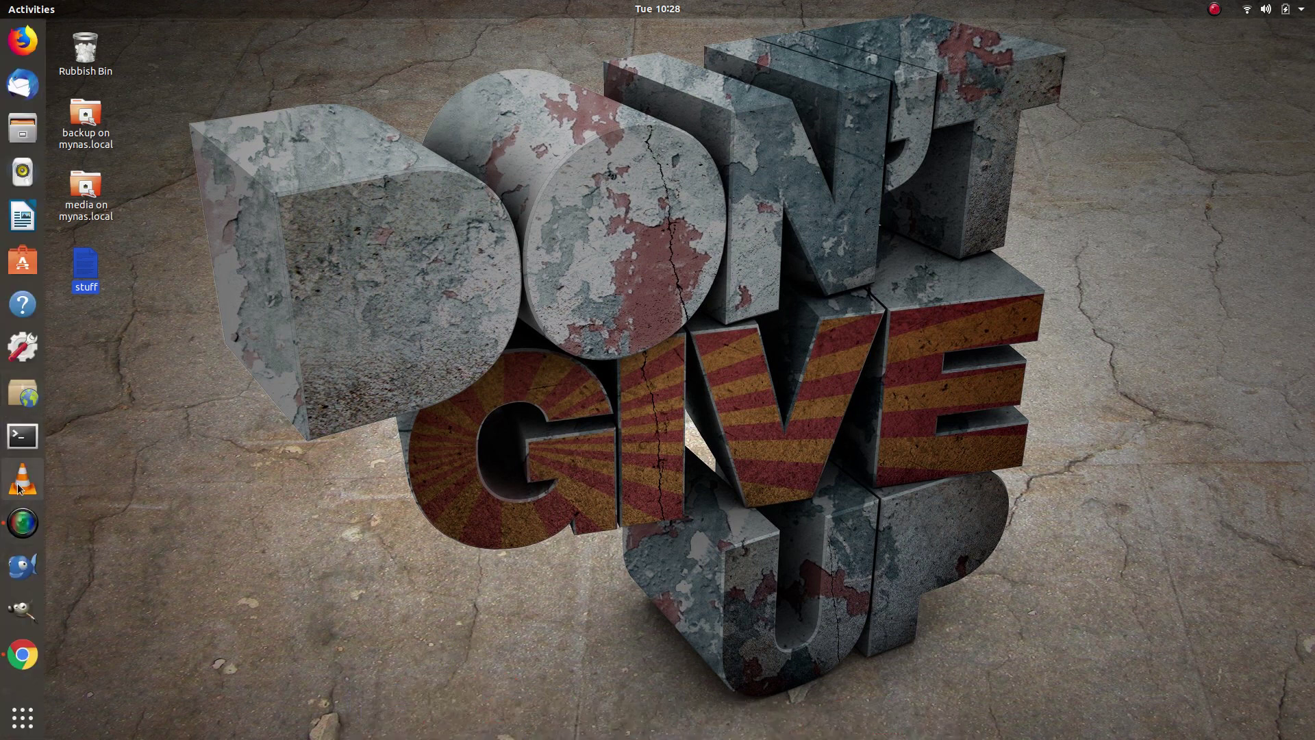
pyautogui.moveTo(608, 712)
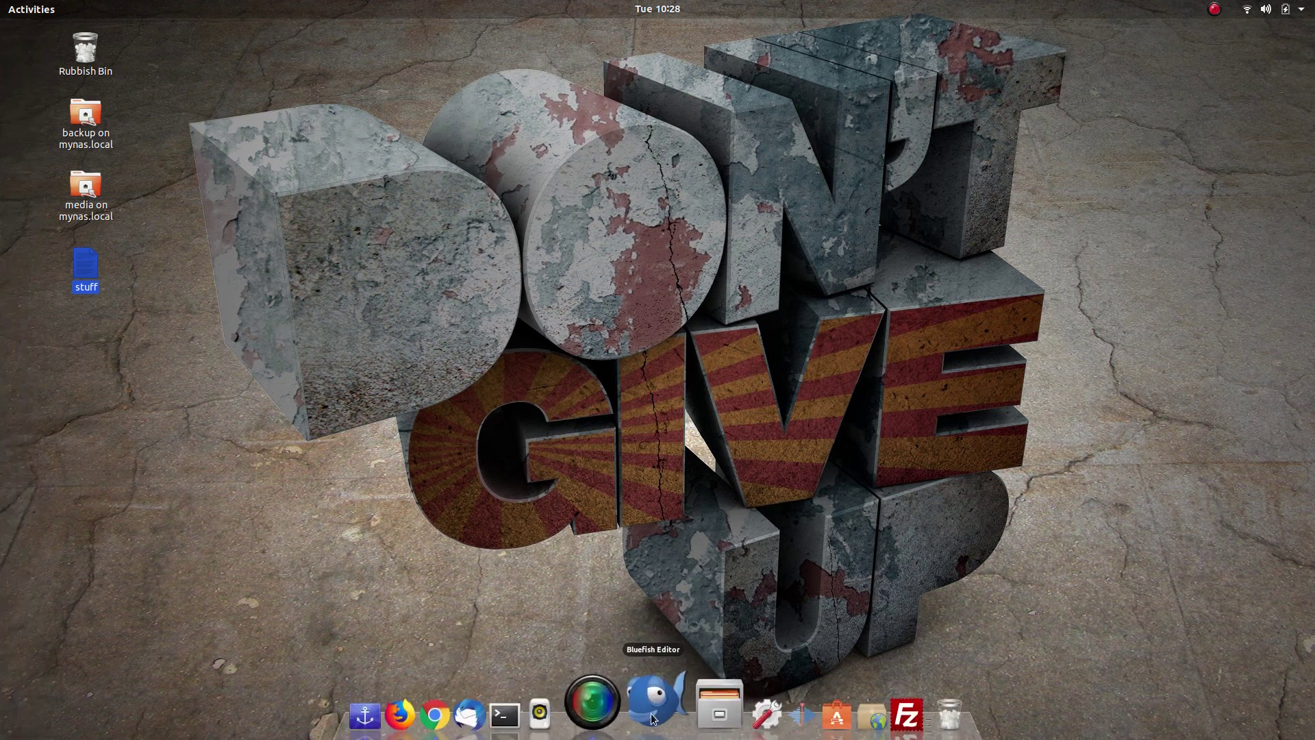
pyautogui.click(645, 714)
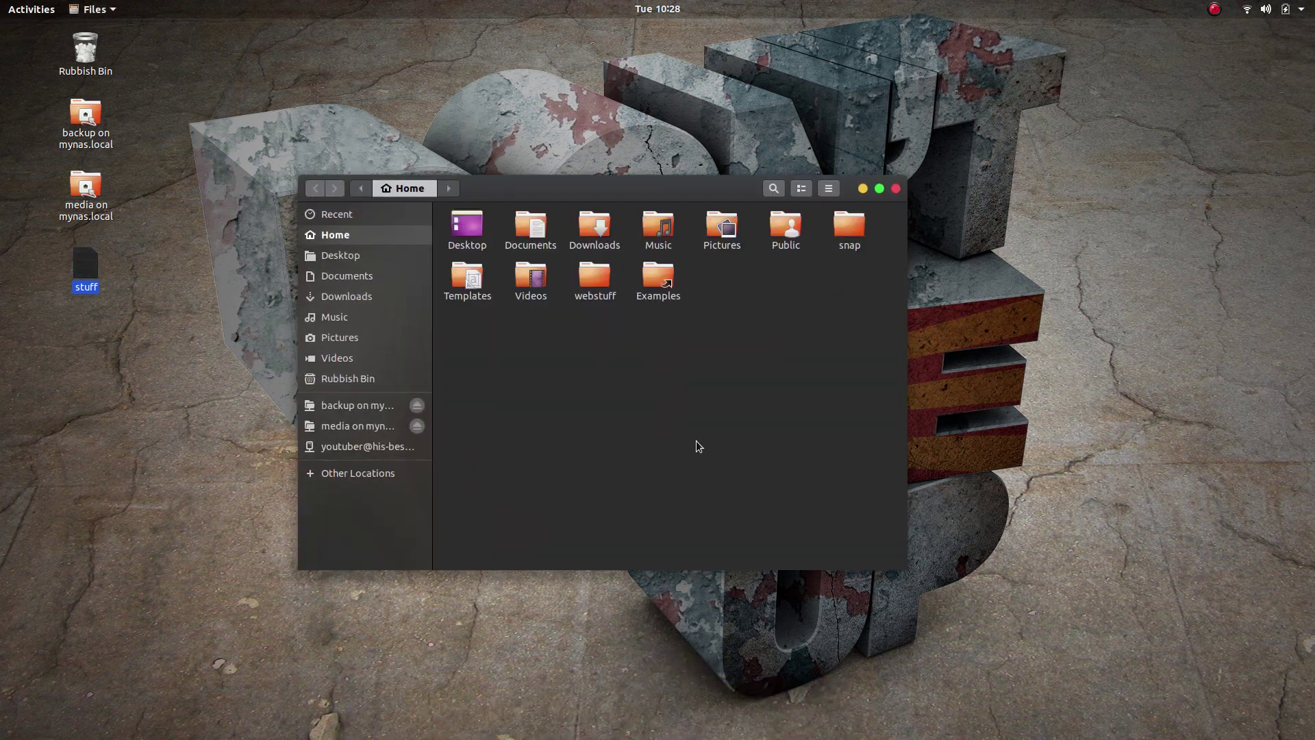
pyautogui.doubleClick(534, 280)
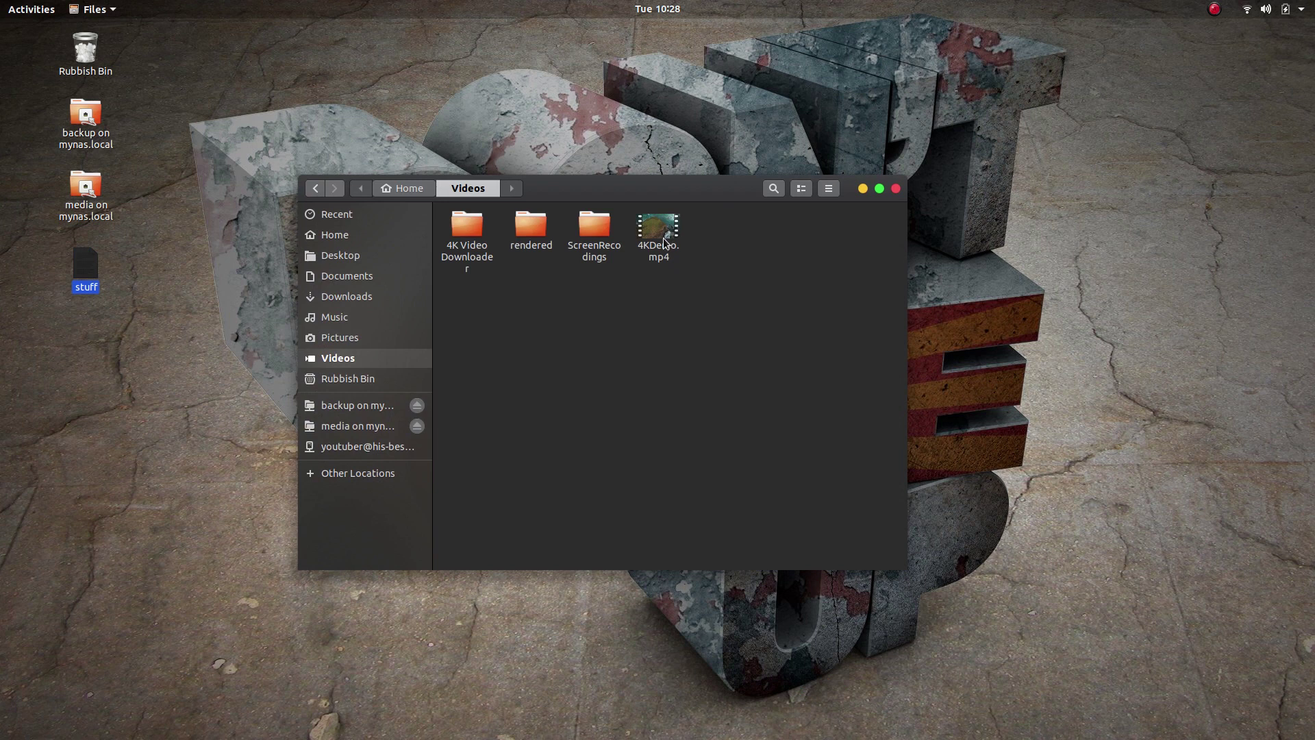
pyautogui.doubleClick(659, 236)
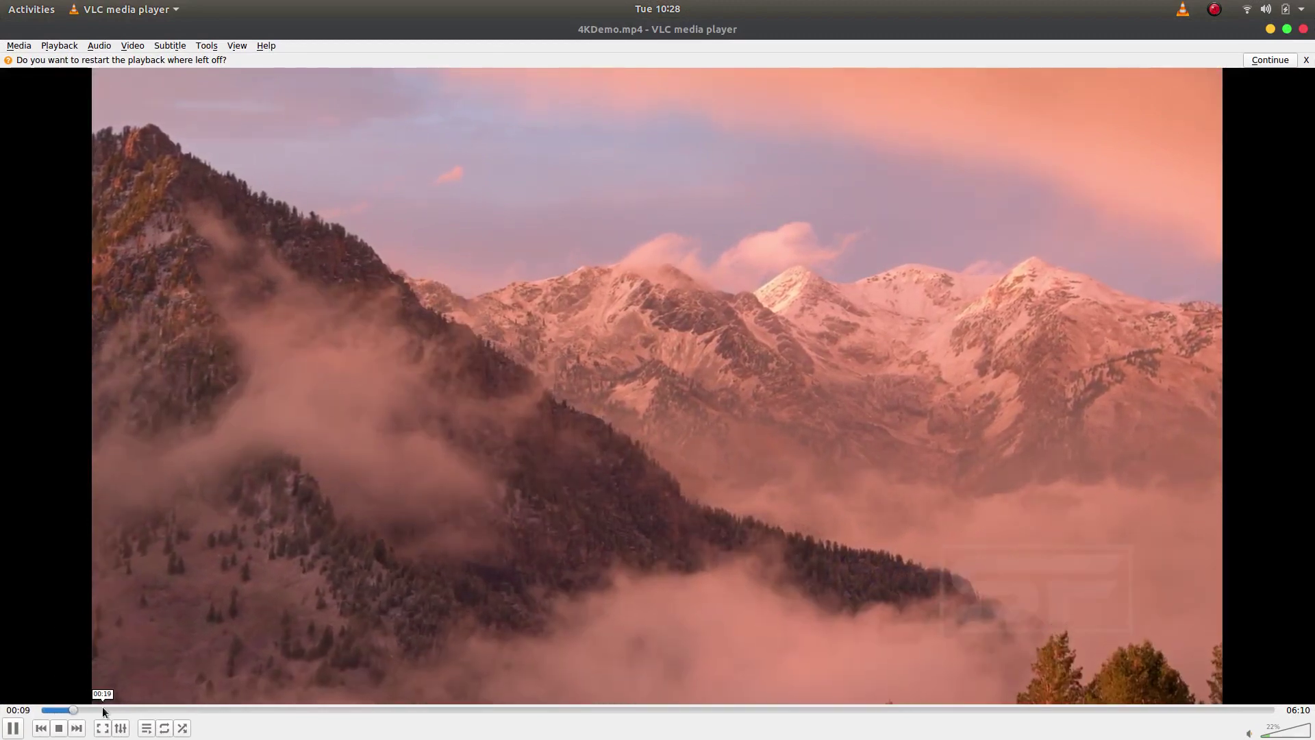
# - Skip the playing video forward in stages to about 00:56
pyautogui.click(101, 709)
pyautogui.click(167, 709)
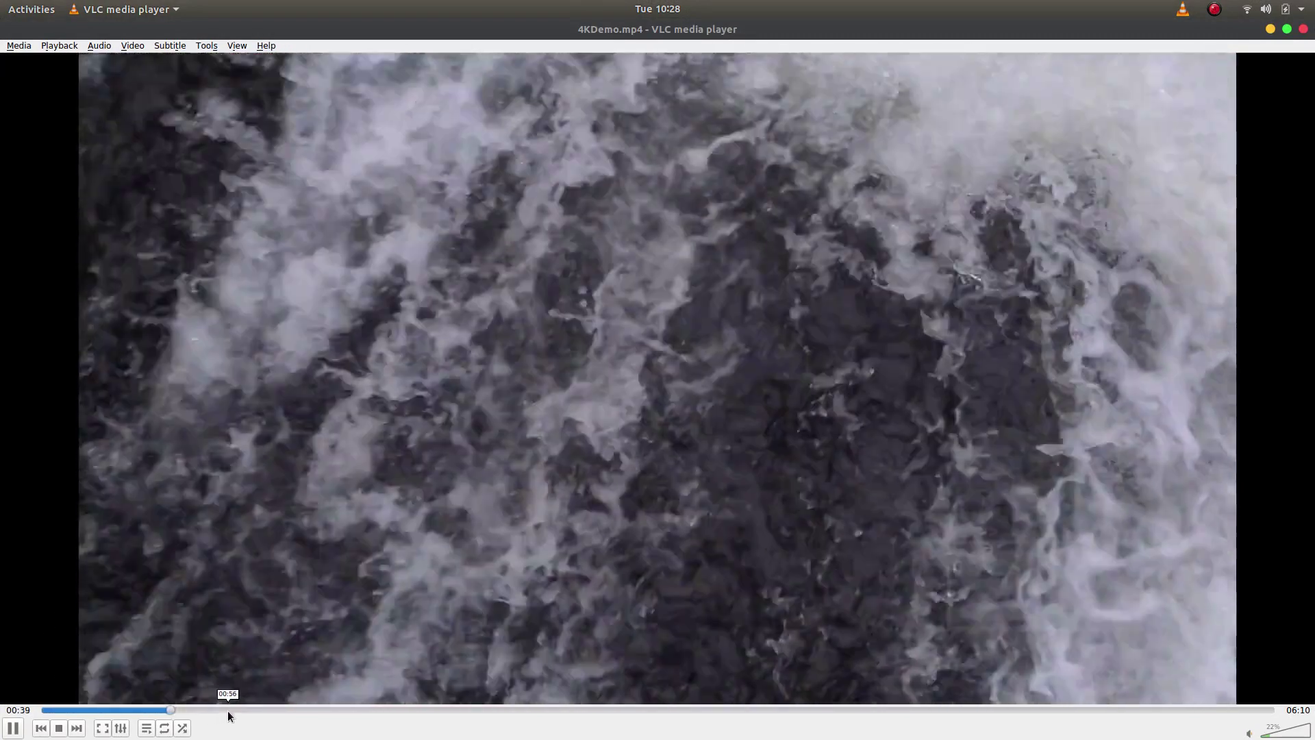
pyautogui.click(228, 709)
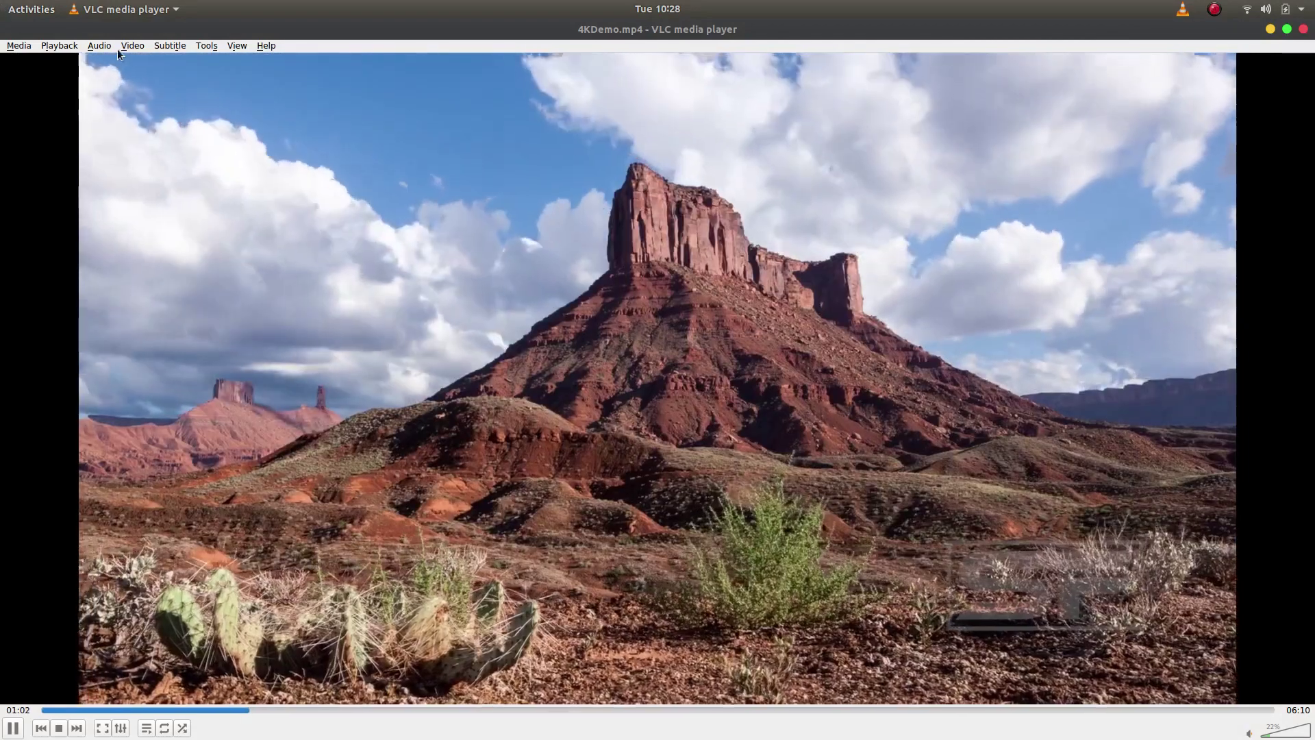
# - Take snapshots of several different scenes while 4KDemo.mp4 plays
pyautogui.click(130, 46)
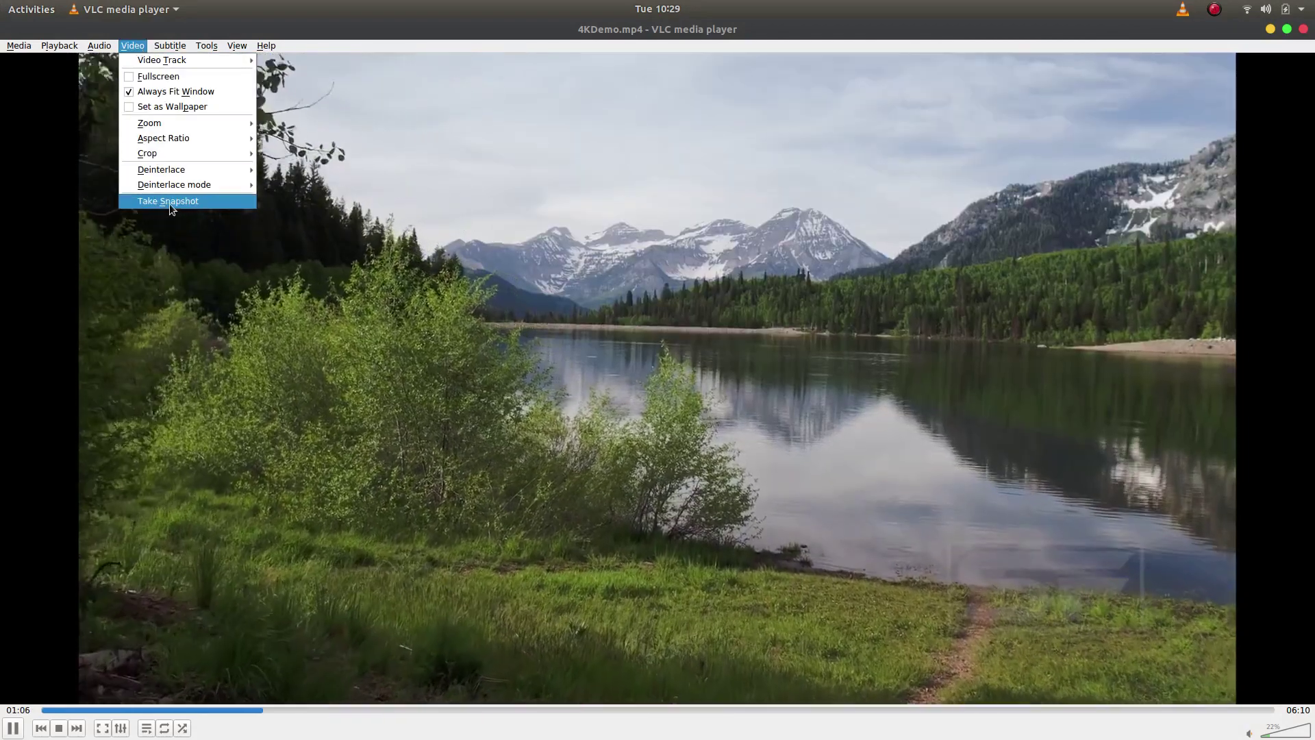
pyautogui.click(170, 201)
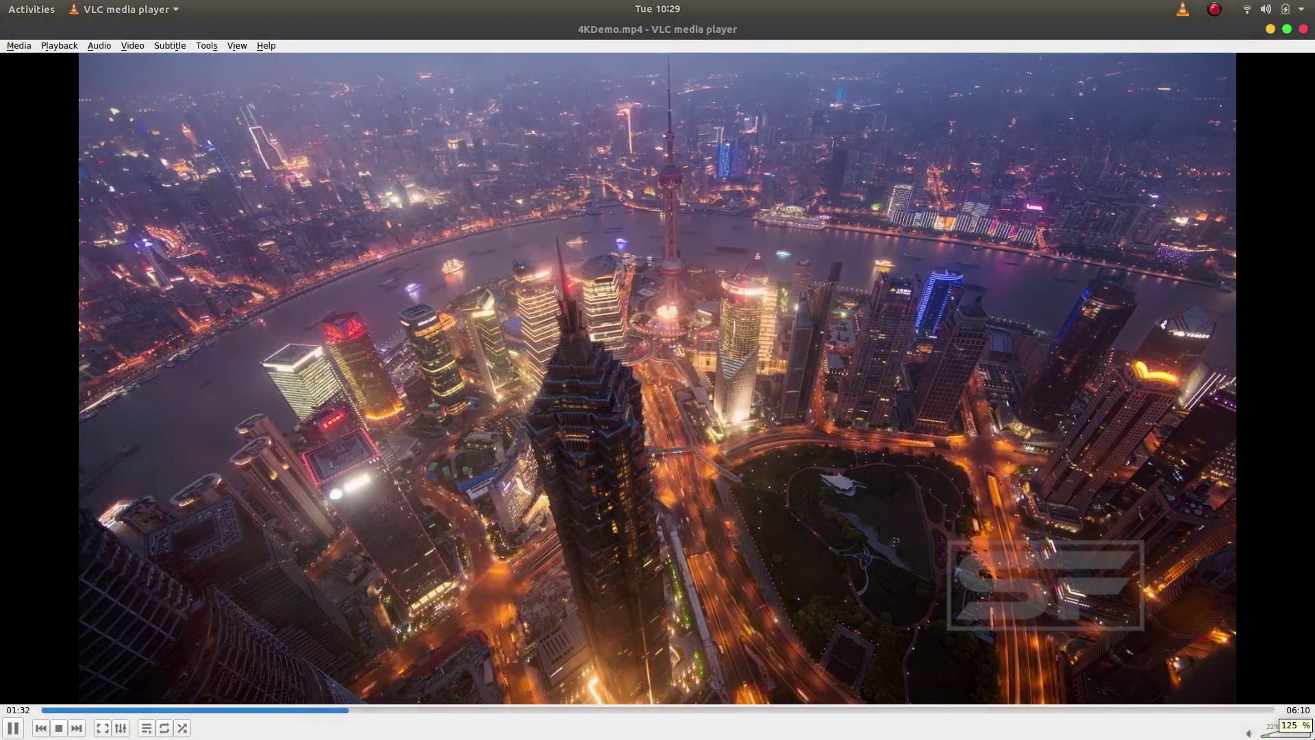
pyautogui.hotkey('shift', 's')
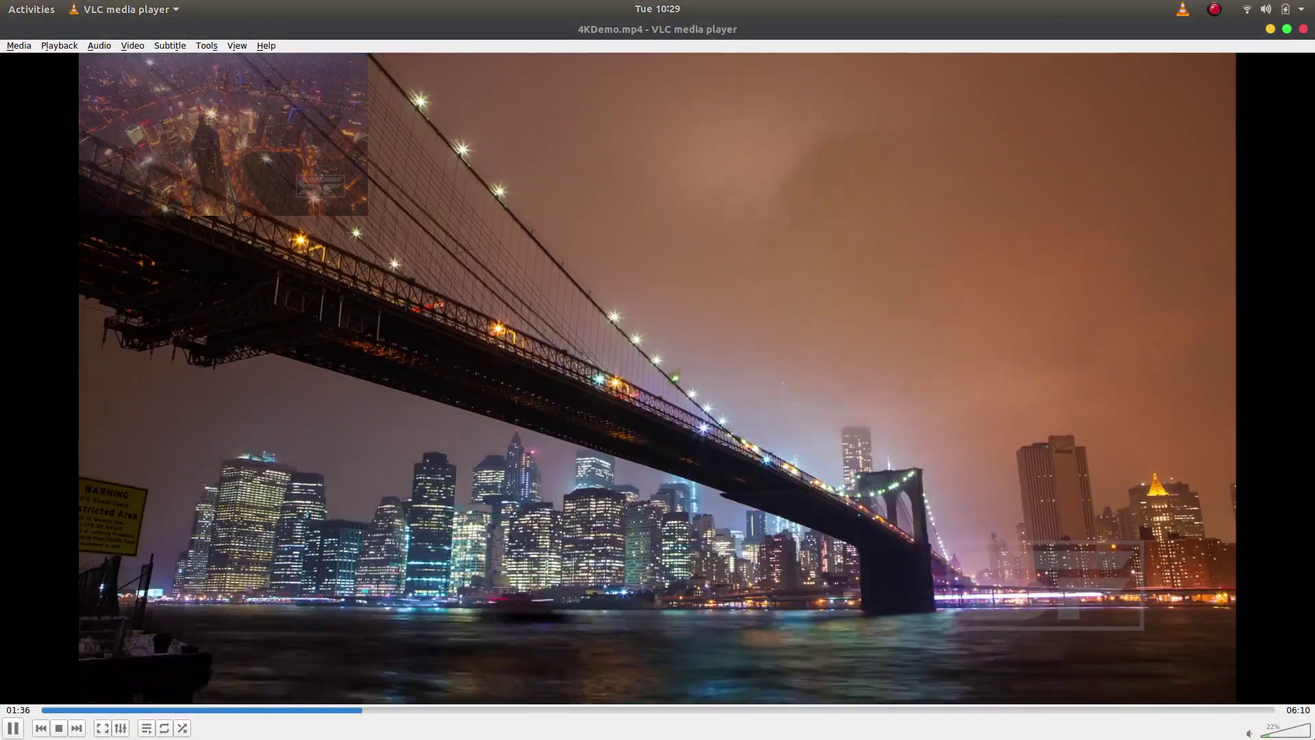
pyautogui.hotkey('shift', 's')
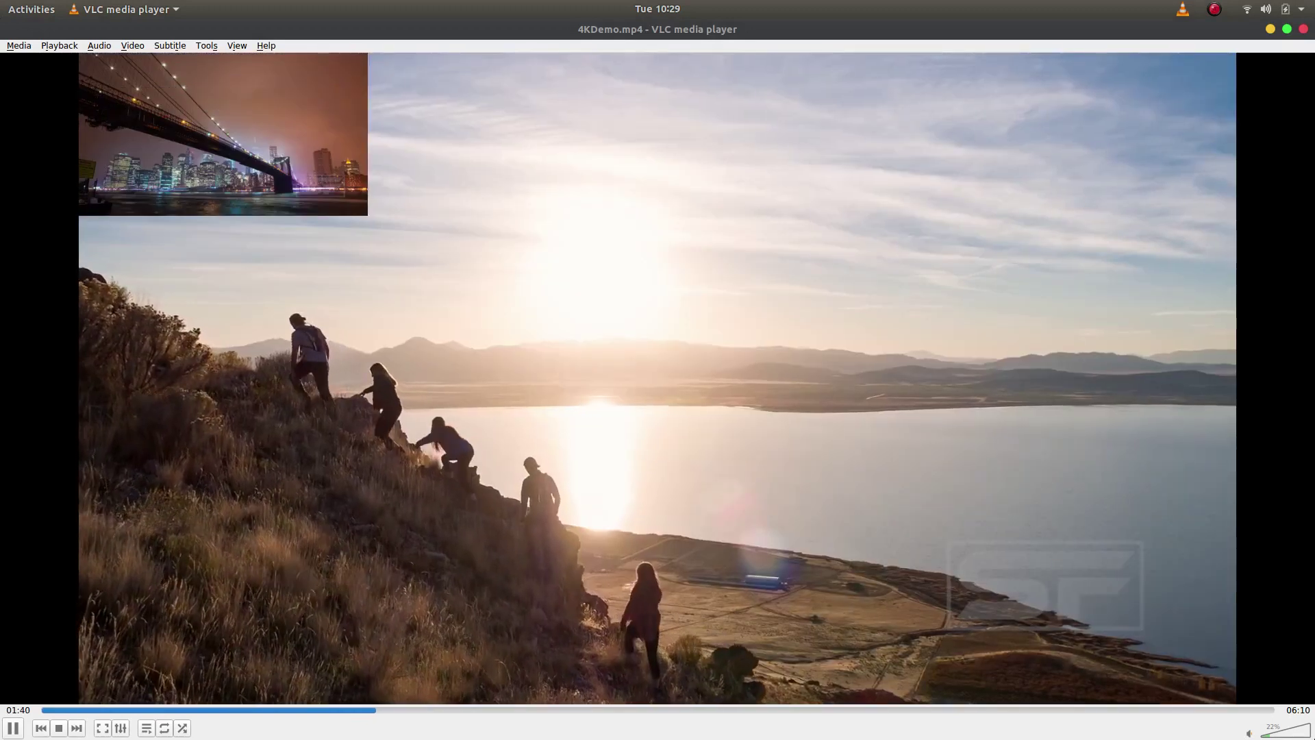
pyautogui.hotkey('shift', 's')
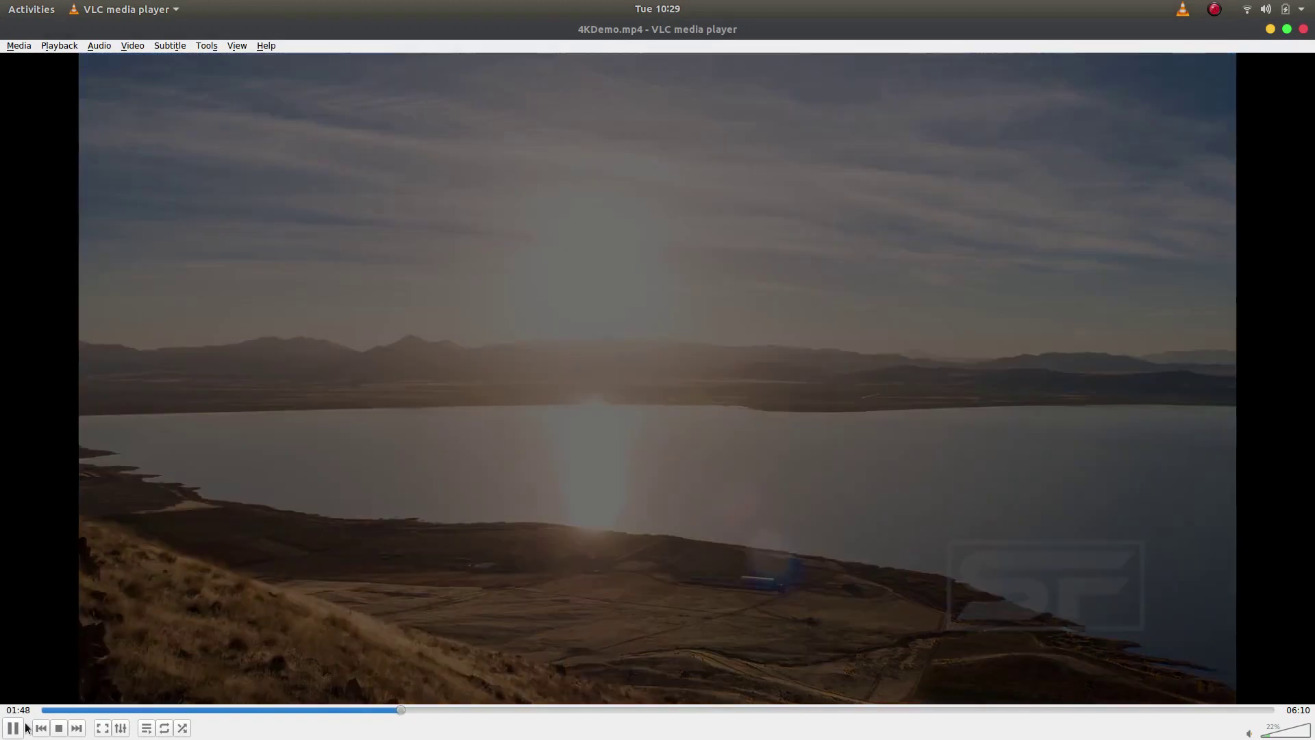
# - Pause and minimize the video, and switch to the Pictures folder in the file manager
pyautogui.click(13, 728)
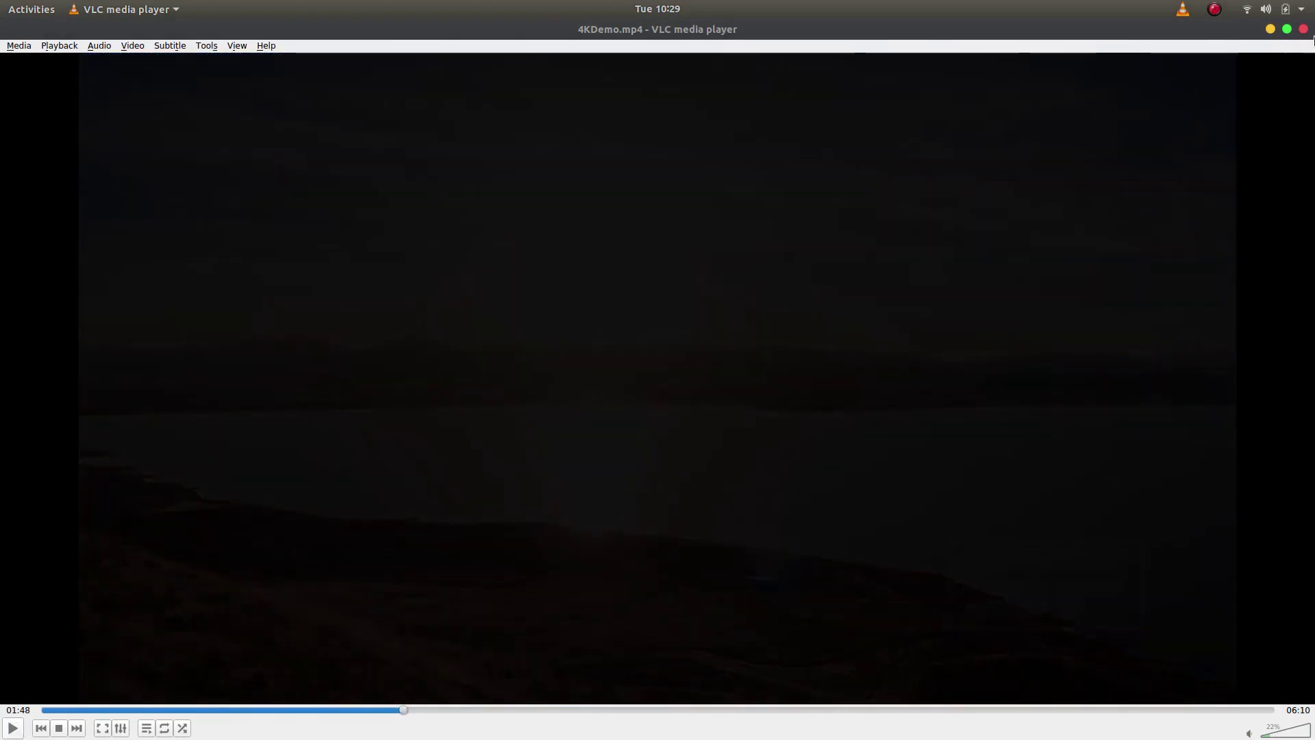
pyautogui.click(1269, 29)
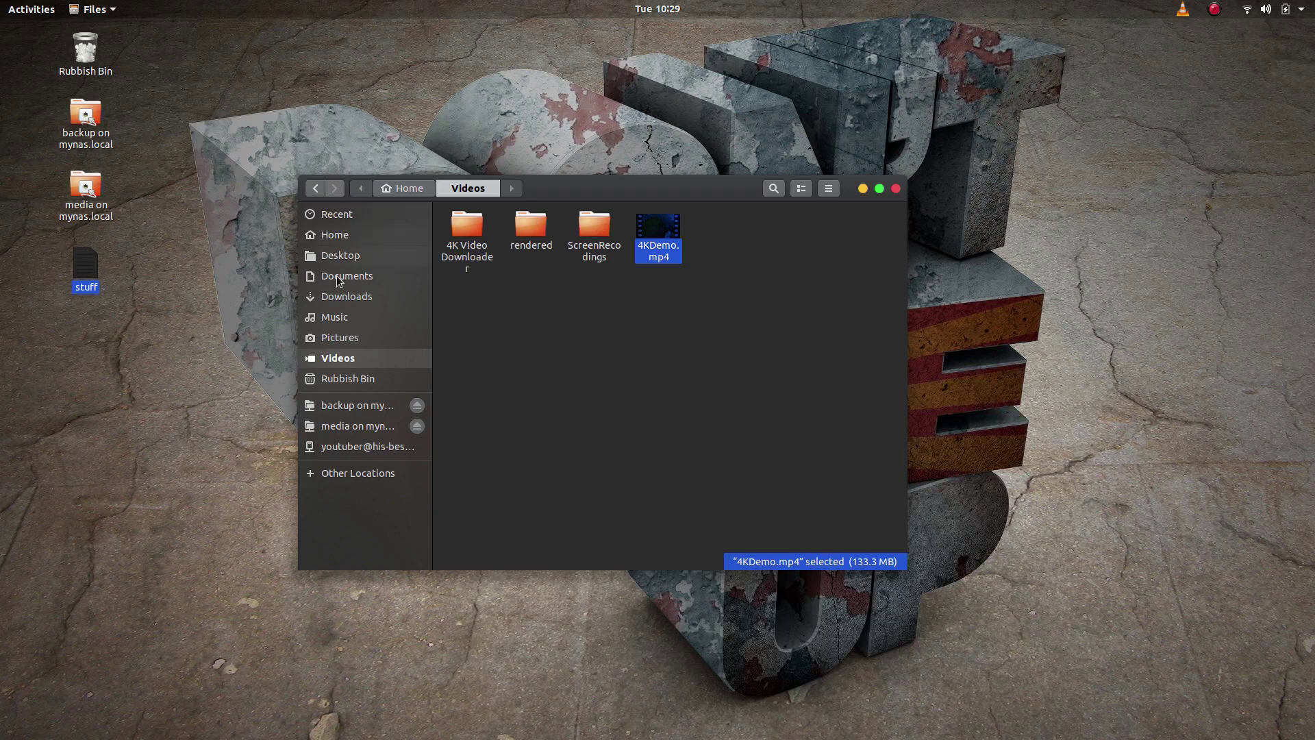
pyautogui.click(342, 339)
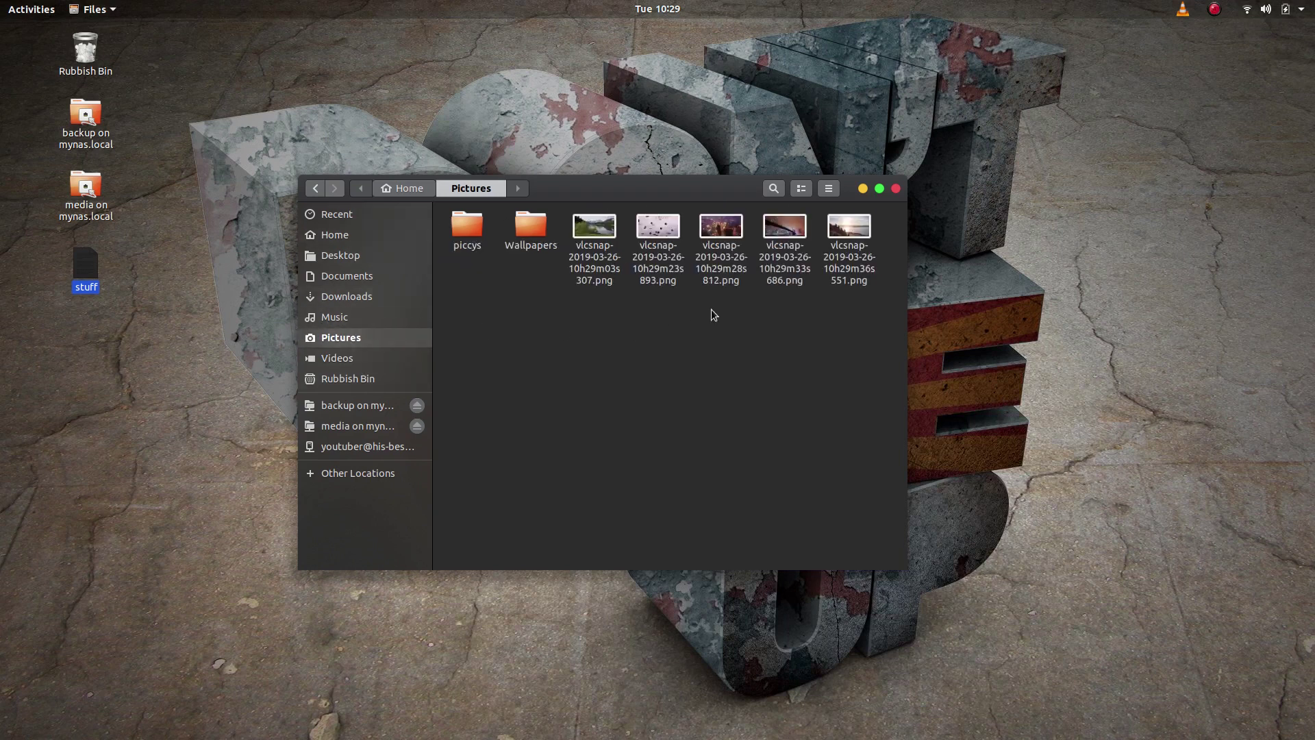
# - View the saved vlcsnap PNG snapshots one after another, and close the image viewer and file manager
pyautogui.doubleClick(601, 227)
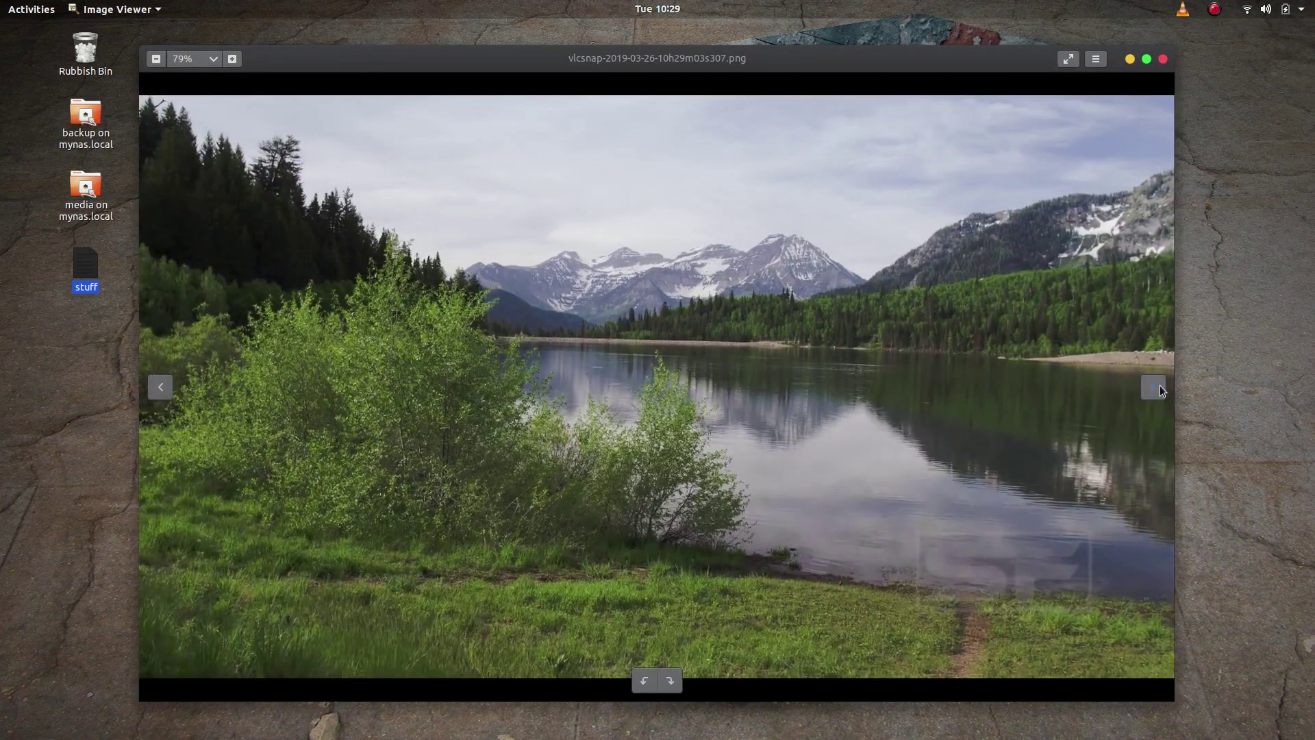
pyautogui.click(1160, 390)
pyautogui.click(1160, 389)
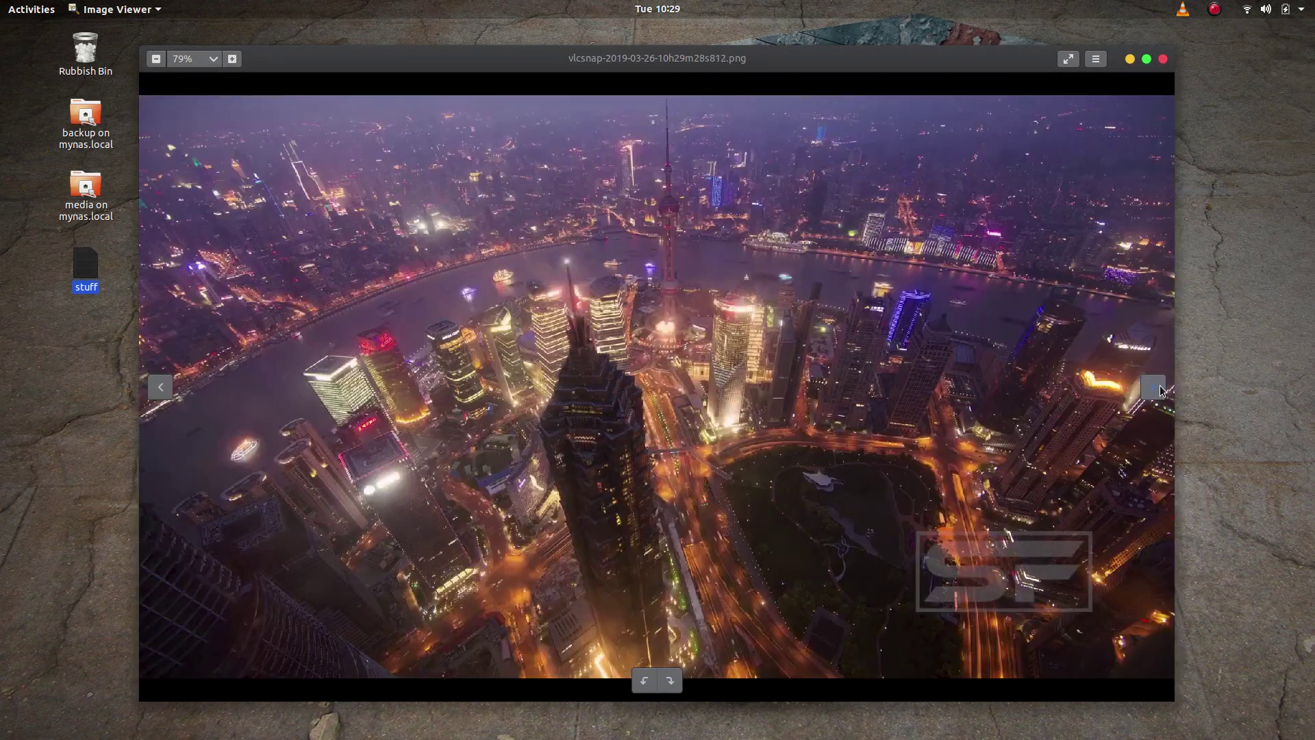
pyautogui.click(1160, 389)
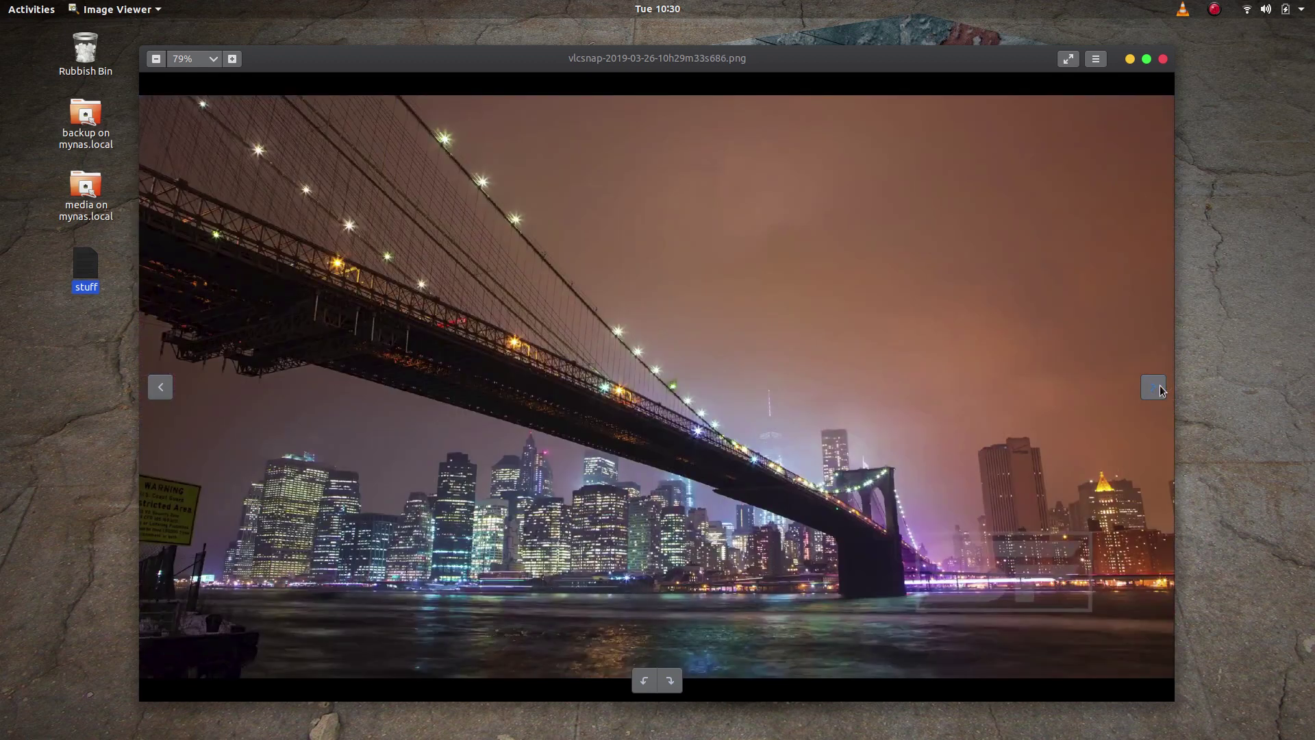
pyautogui.click(1161, 389)
pyautogui.click(1160, 389)
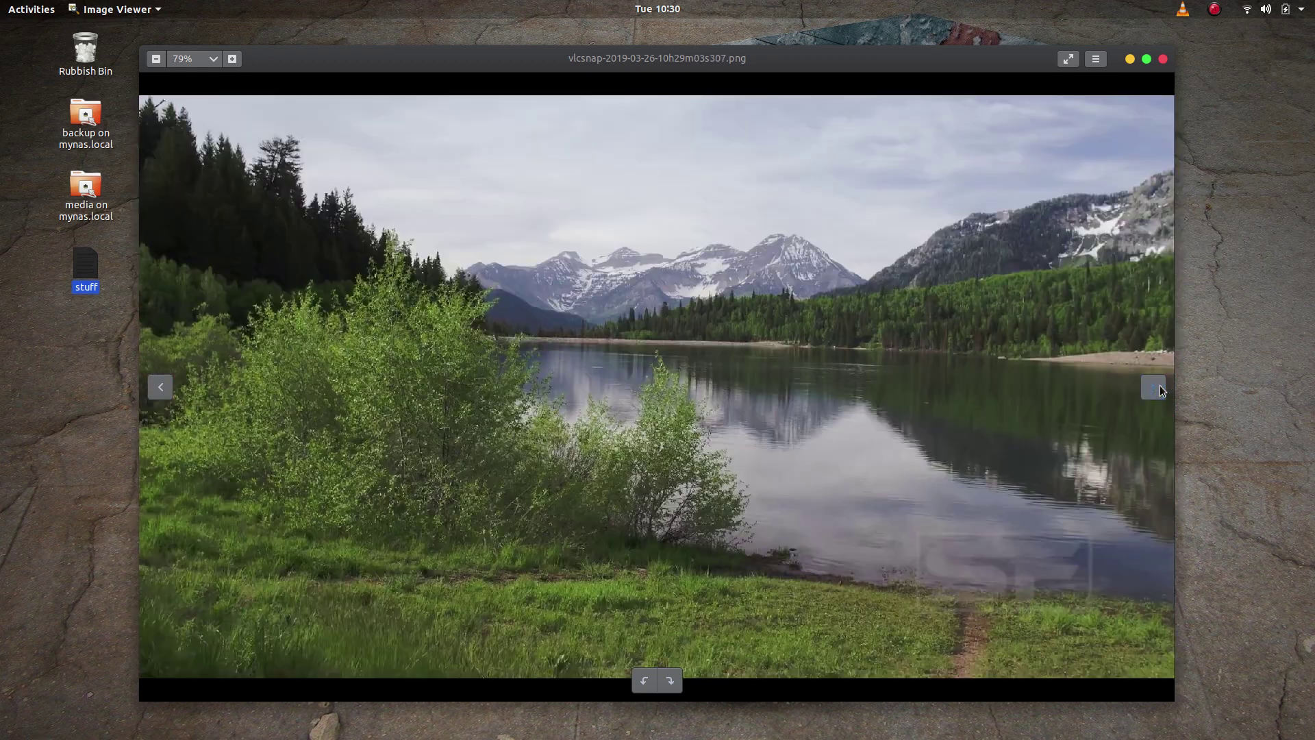
pyautogui.click(1164, 61)
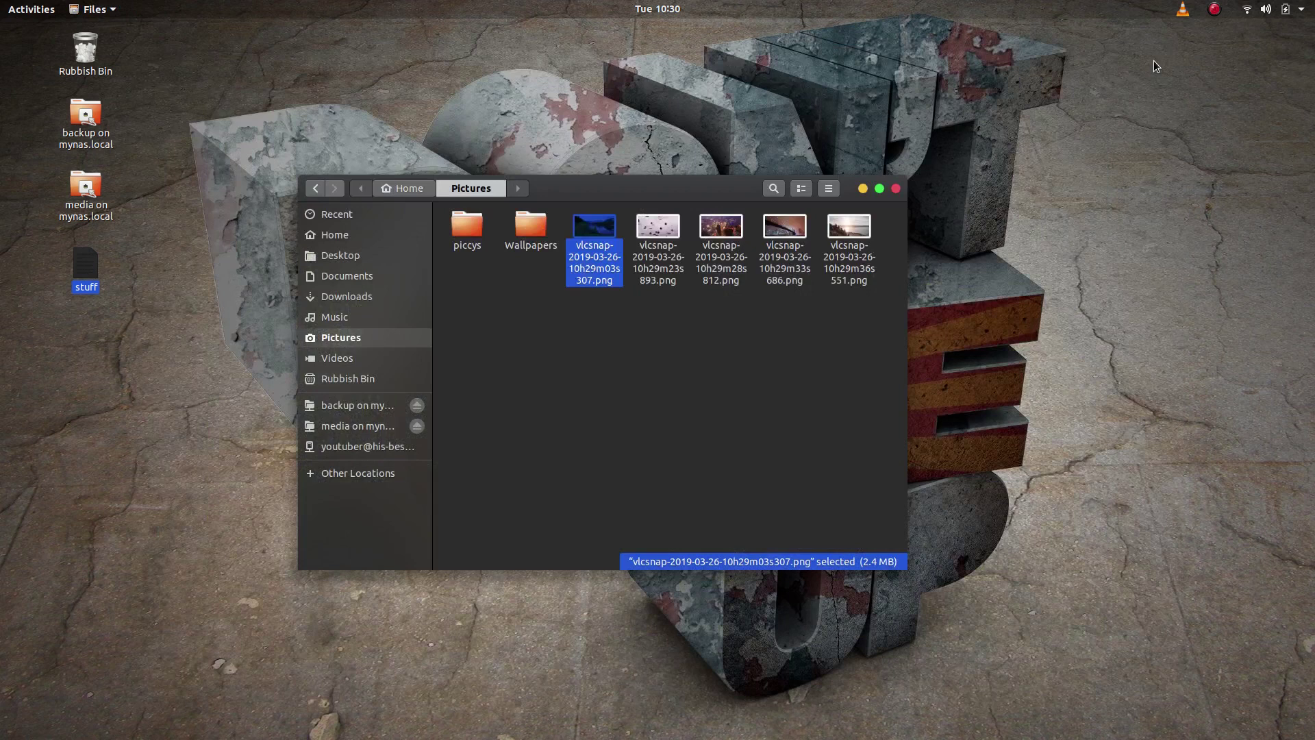
pyautogui.click(897, 189)
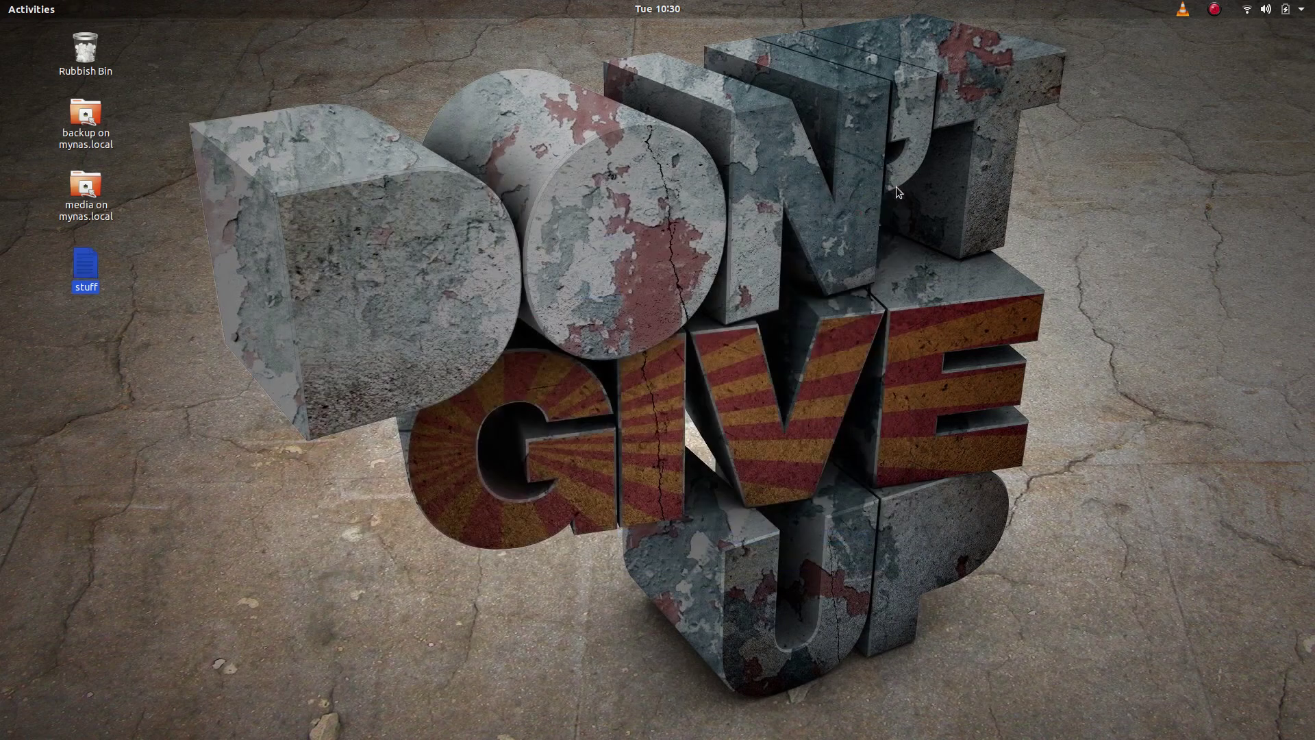
# - Bring the 4KDemo.mp4 player back to the screen and raise its playback volume
pyautogui.click(885, 708)
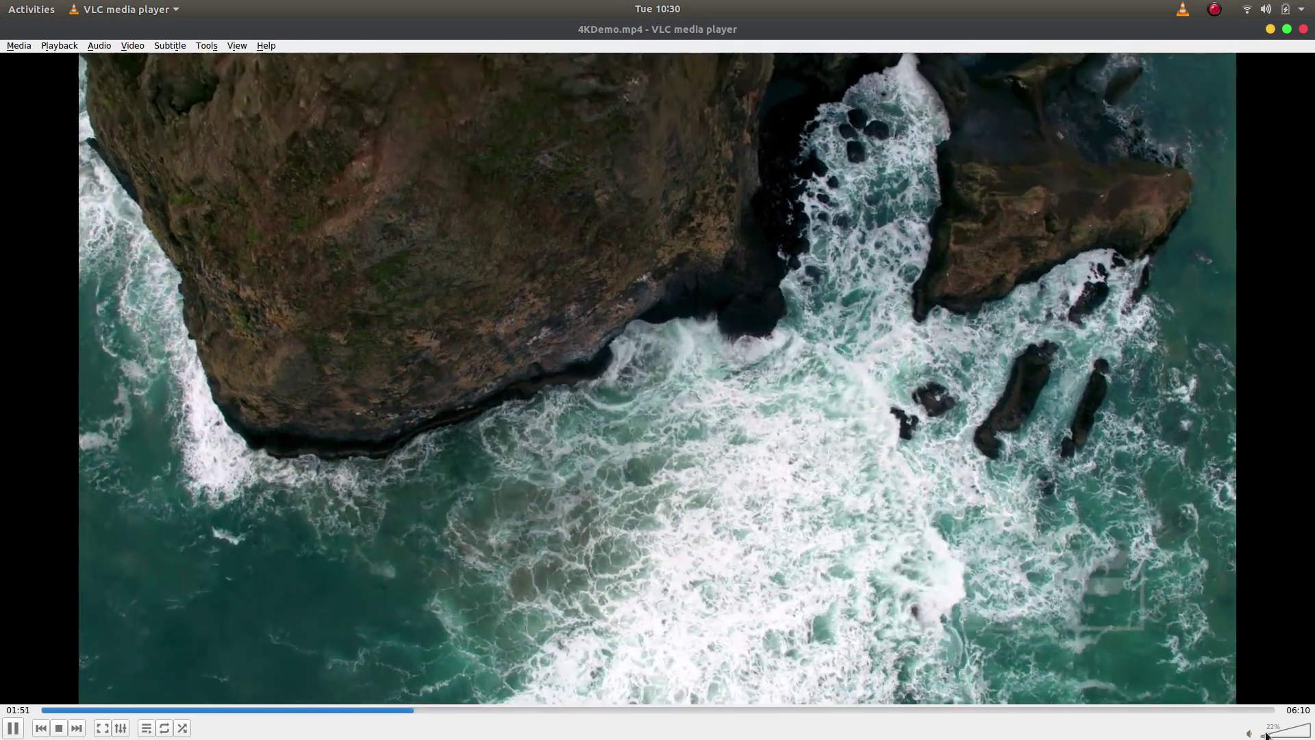
pyautogui.click(1278, 737)
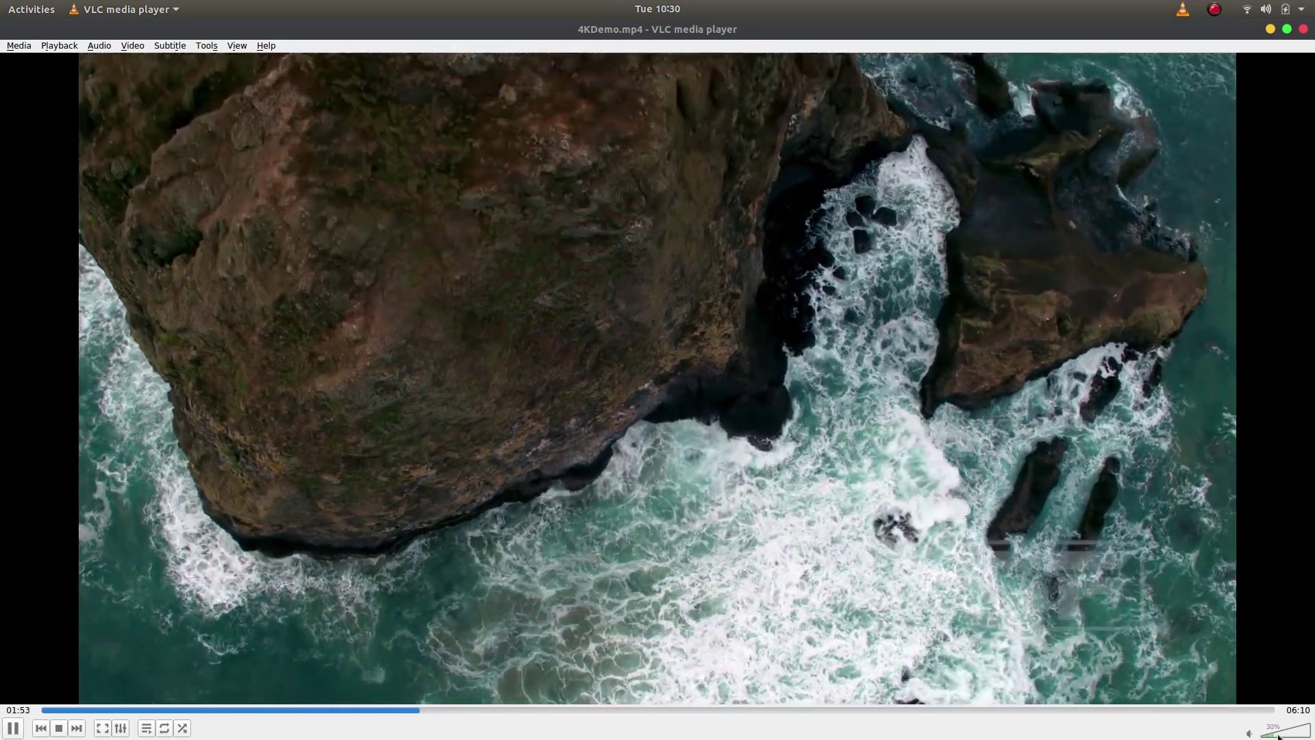
pyautogui.moveTo(1278, 736); pyautogui.dragTo(1285, 737)
pyautogui.scroll(3, 1285, 737)
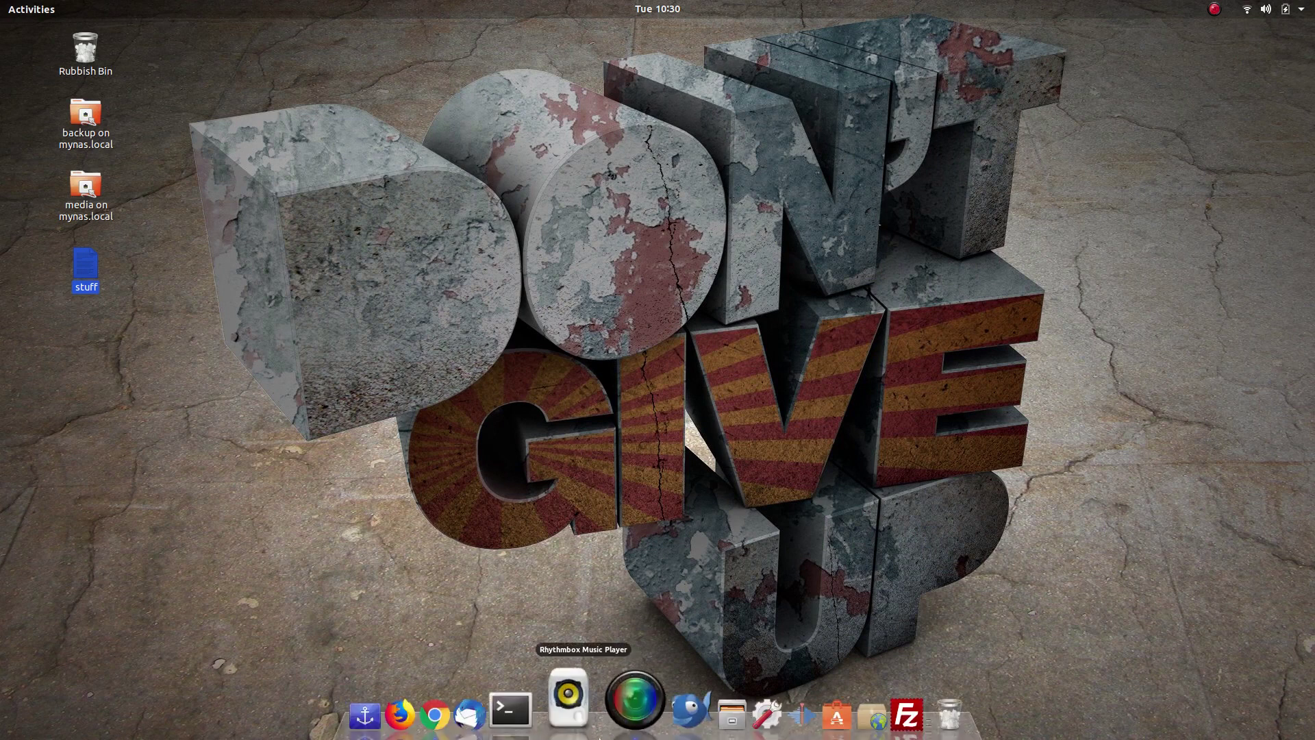
# - Launch VLC media player and add 4KDemo.mp4 from the Videos folder as the file to convert
pyautogui.click(10, 492)
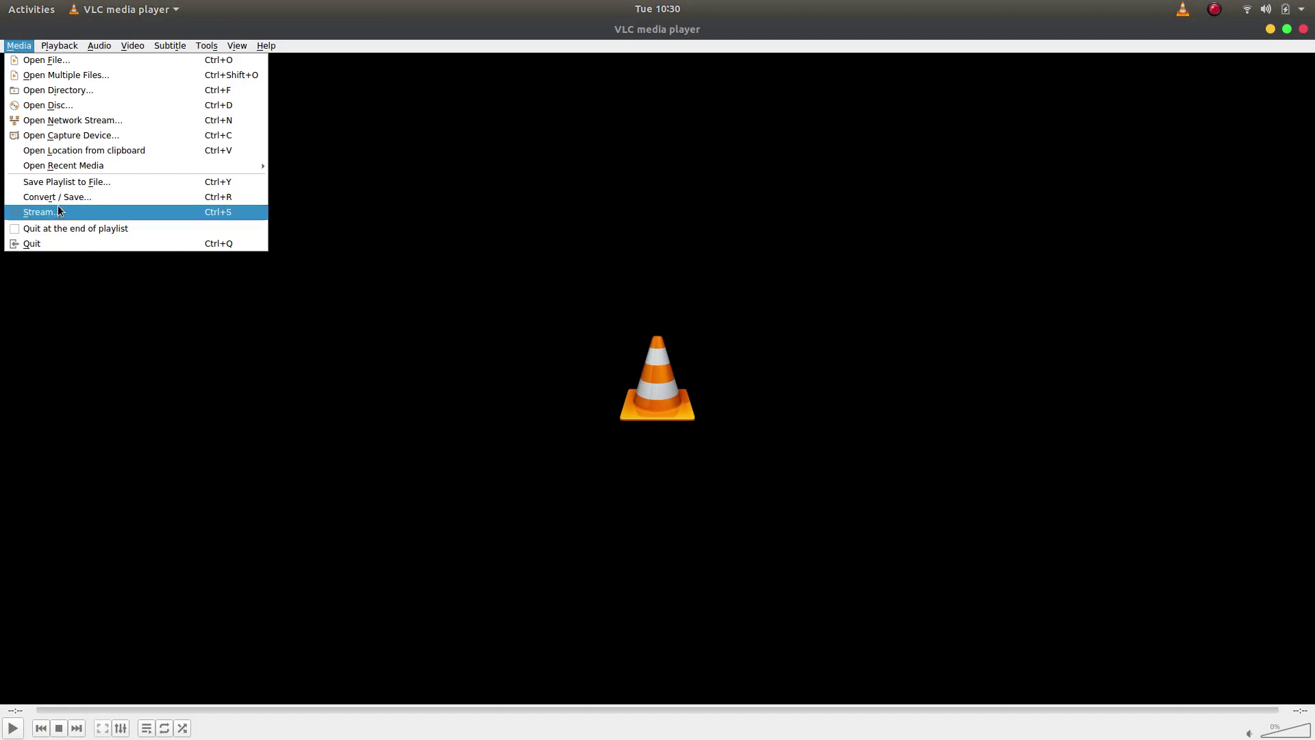
pyautogui.click(94, 199)
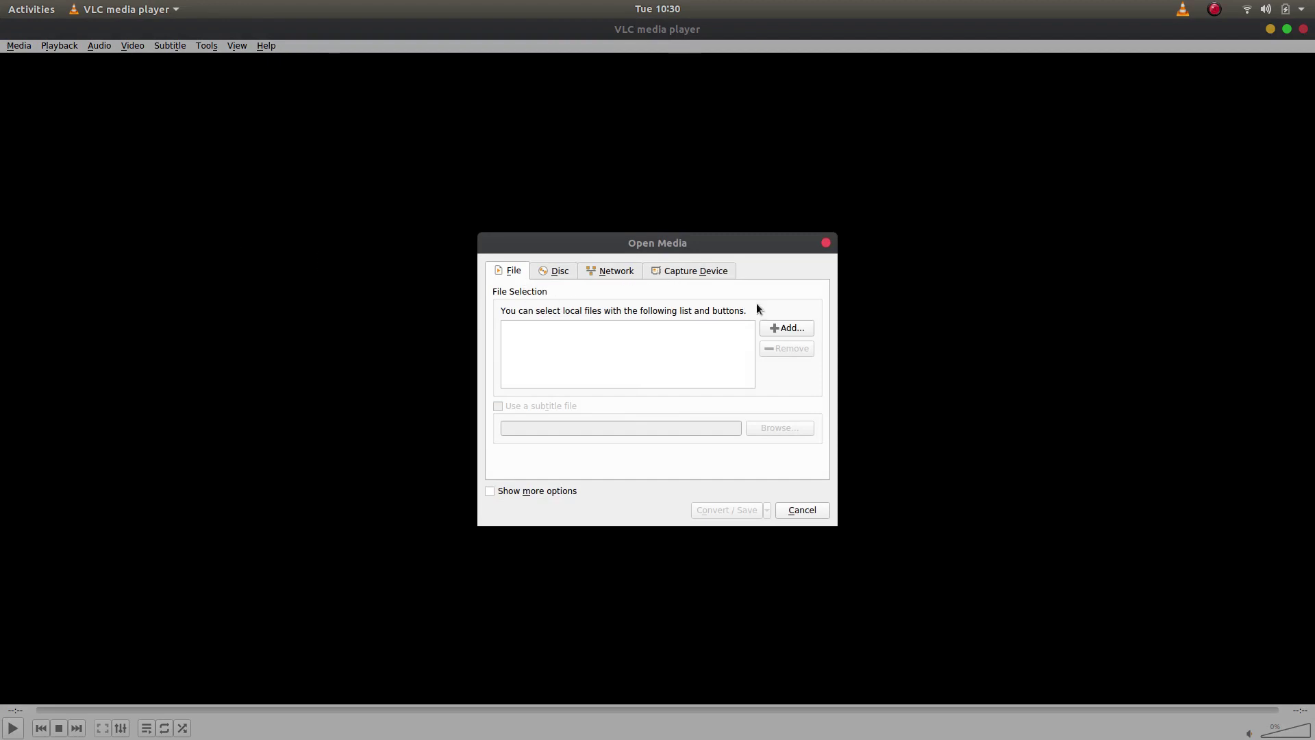
pyautogui.click(787, 327)
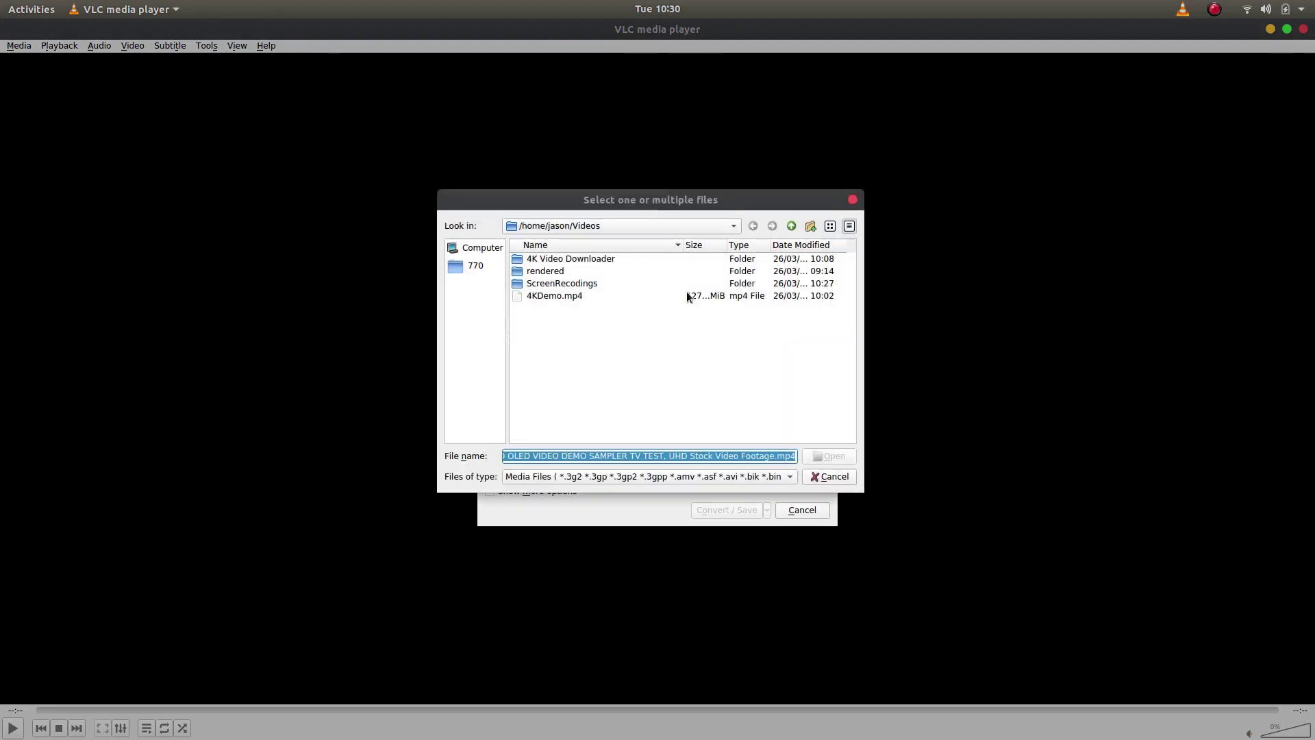
pyautogui.click(543, 296)
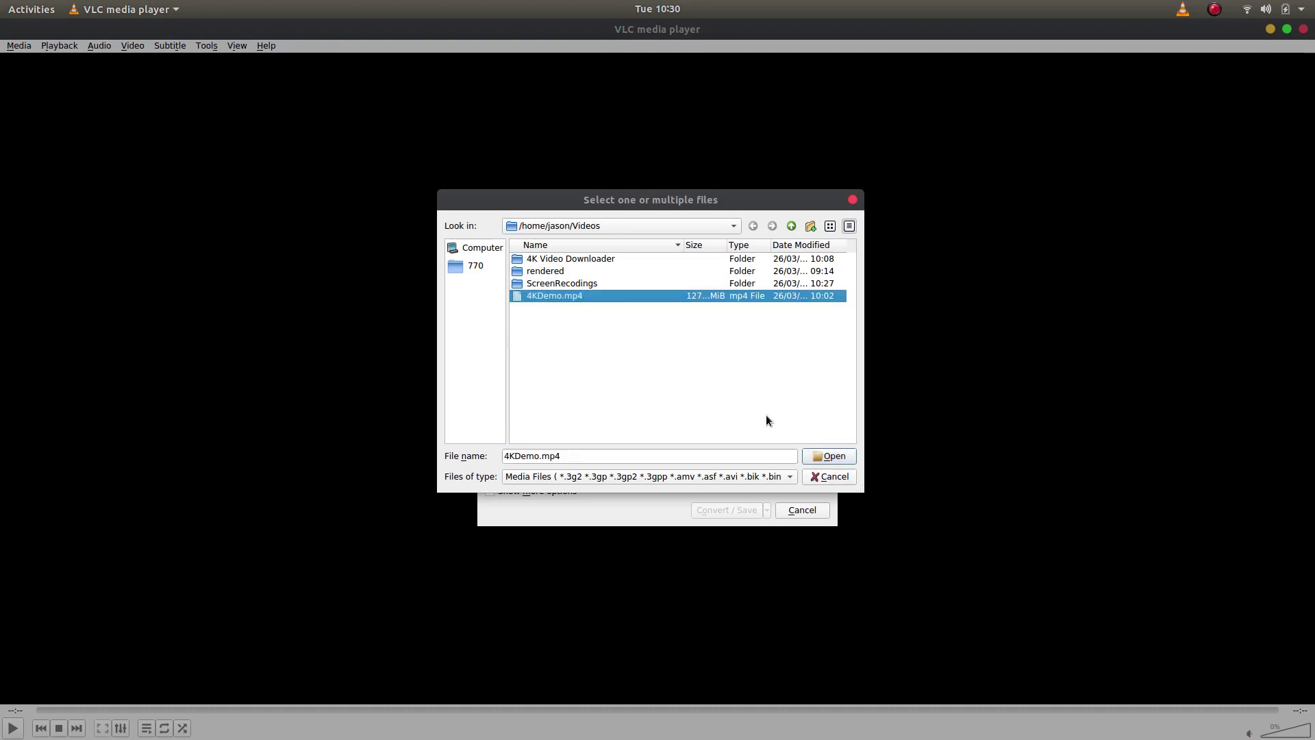
pyautogui.click(829, 457)
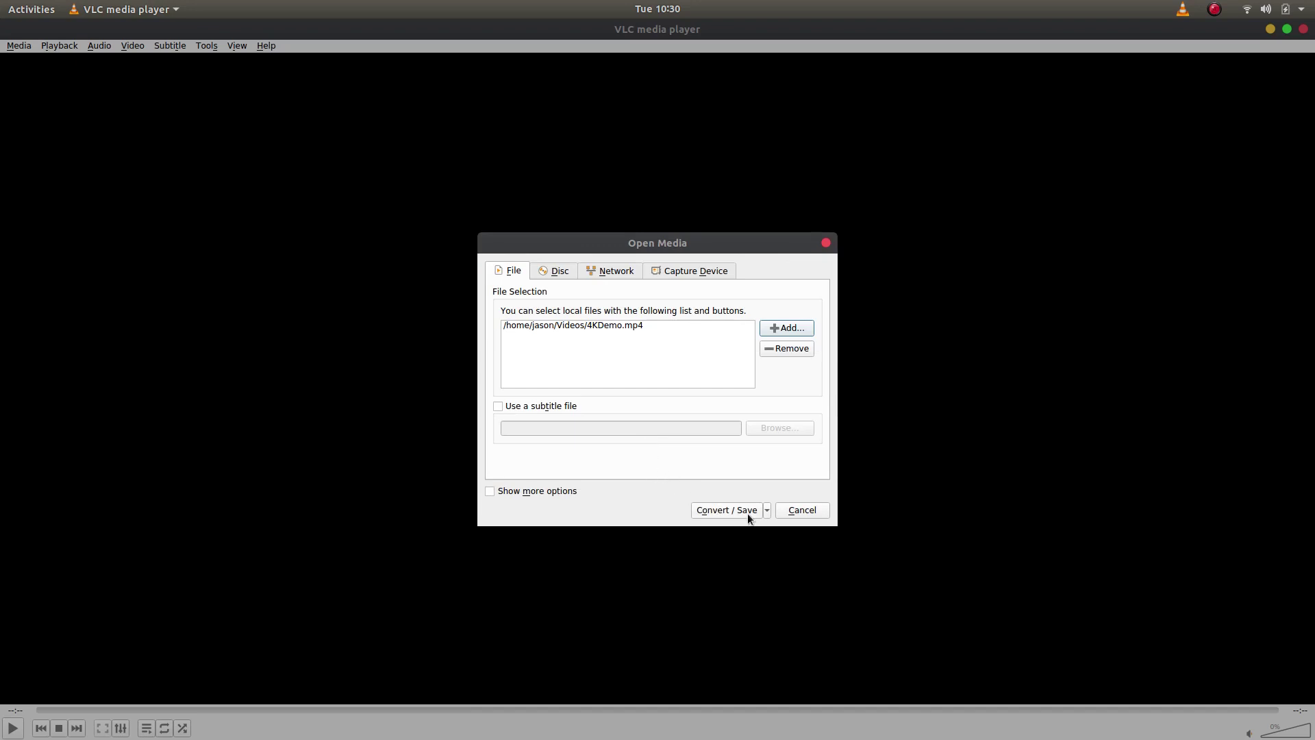
# - Choose to convert the added file and set the conversion profile to Audio - MP3
pyautogui.click(766, 511)
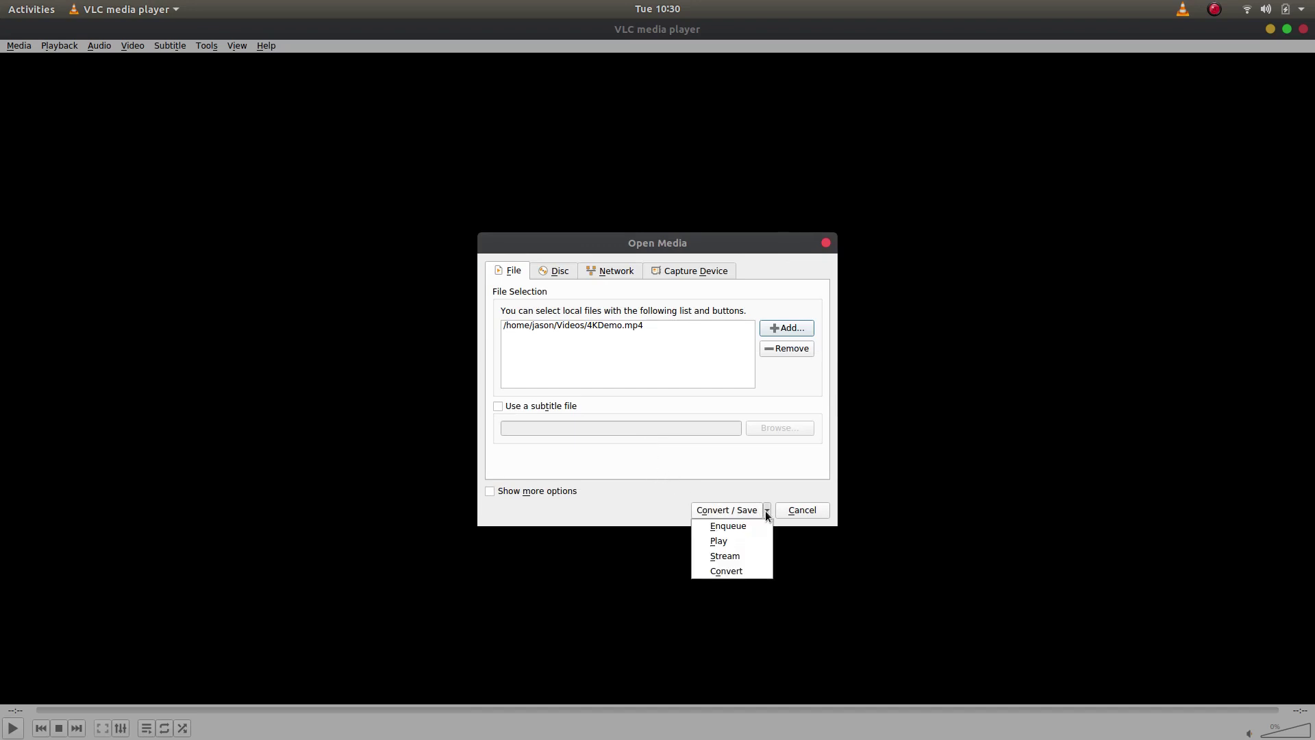
pyautogui.click(733, 570)
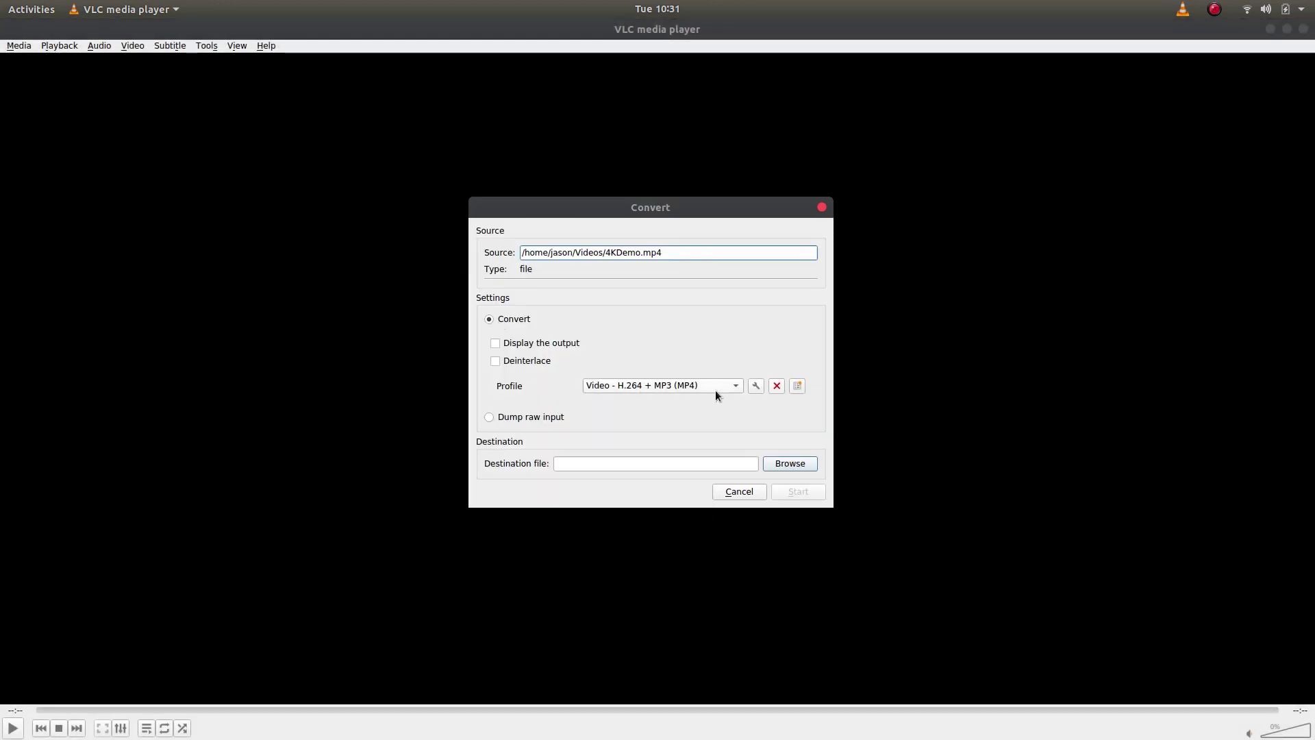
pyautogui.click(734, 385)
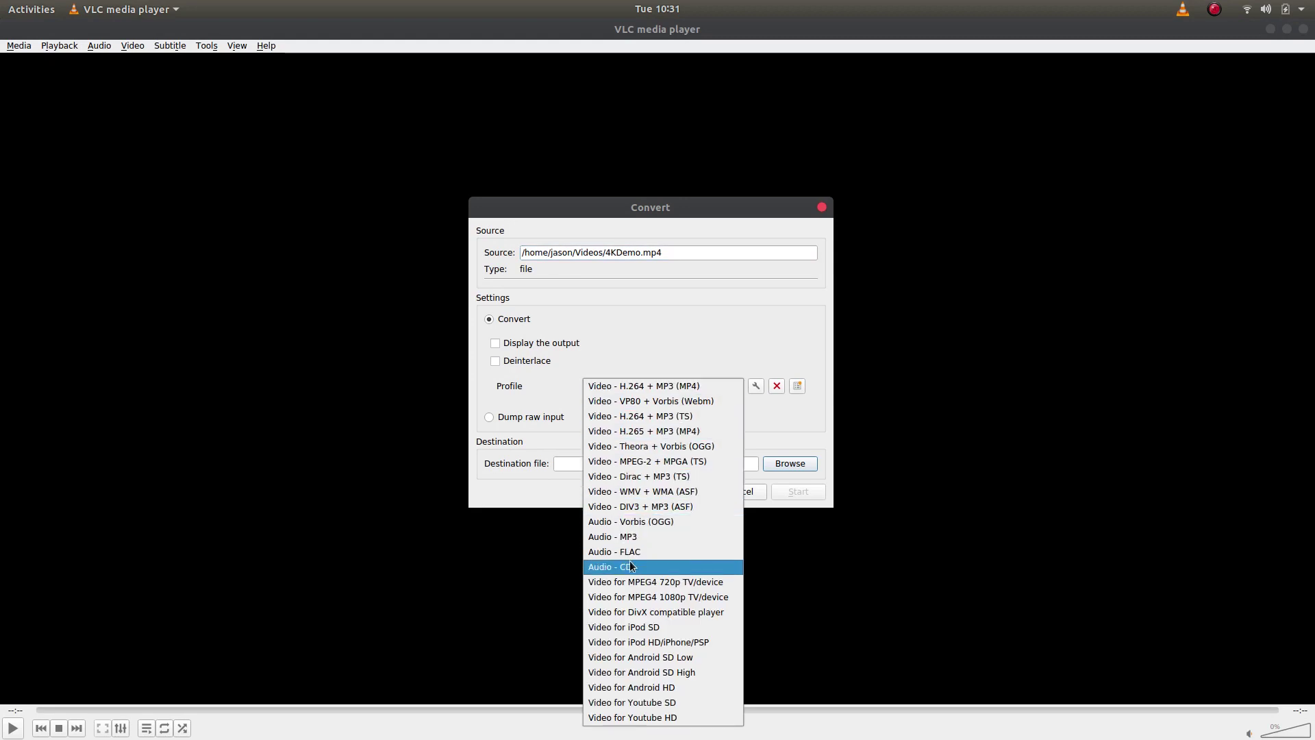
pyautogui.click(634, 538)
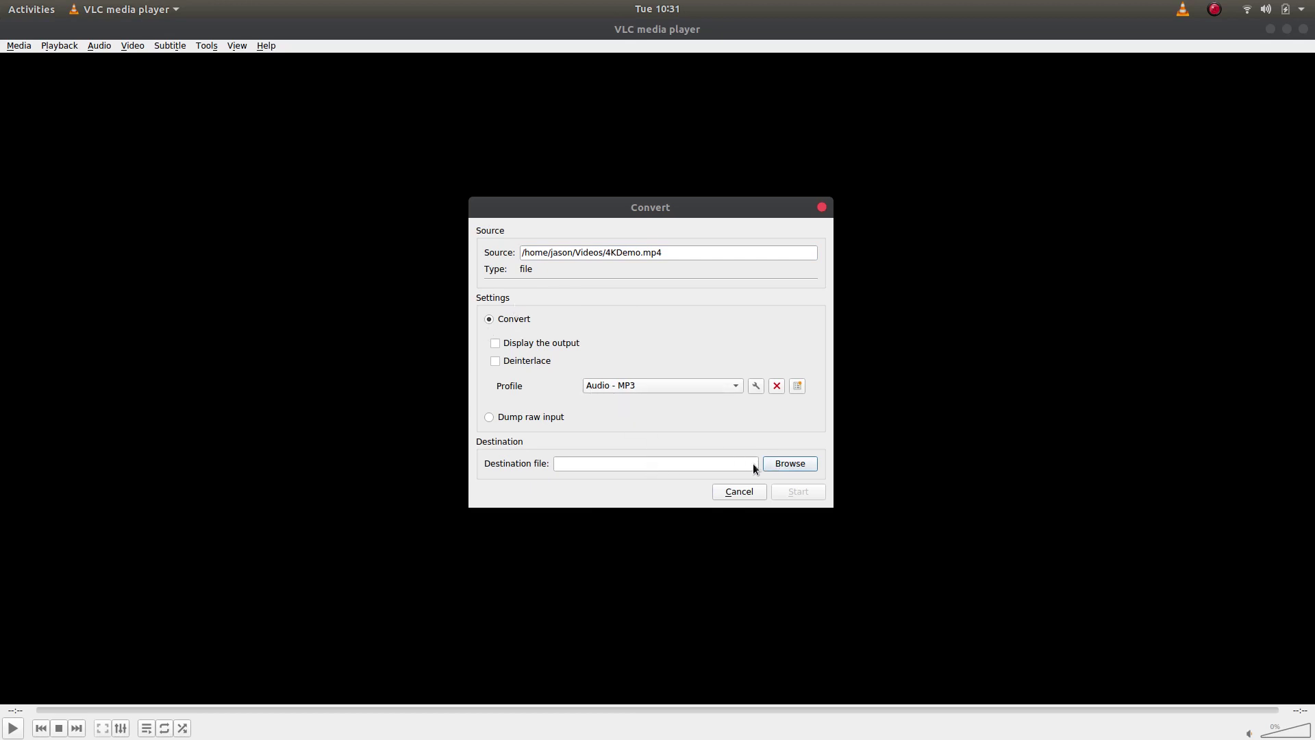
# - Set the conversion's destination to a file named 4KDemo.mp3 in the Music folder of the home directory
pyautogui.click(778, 463)
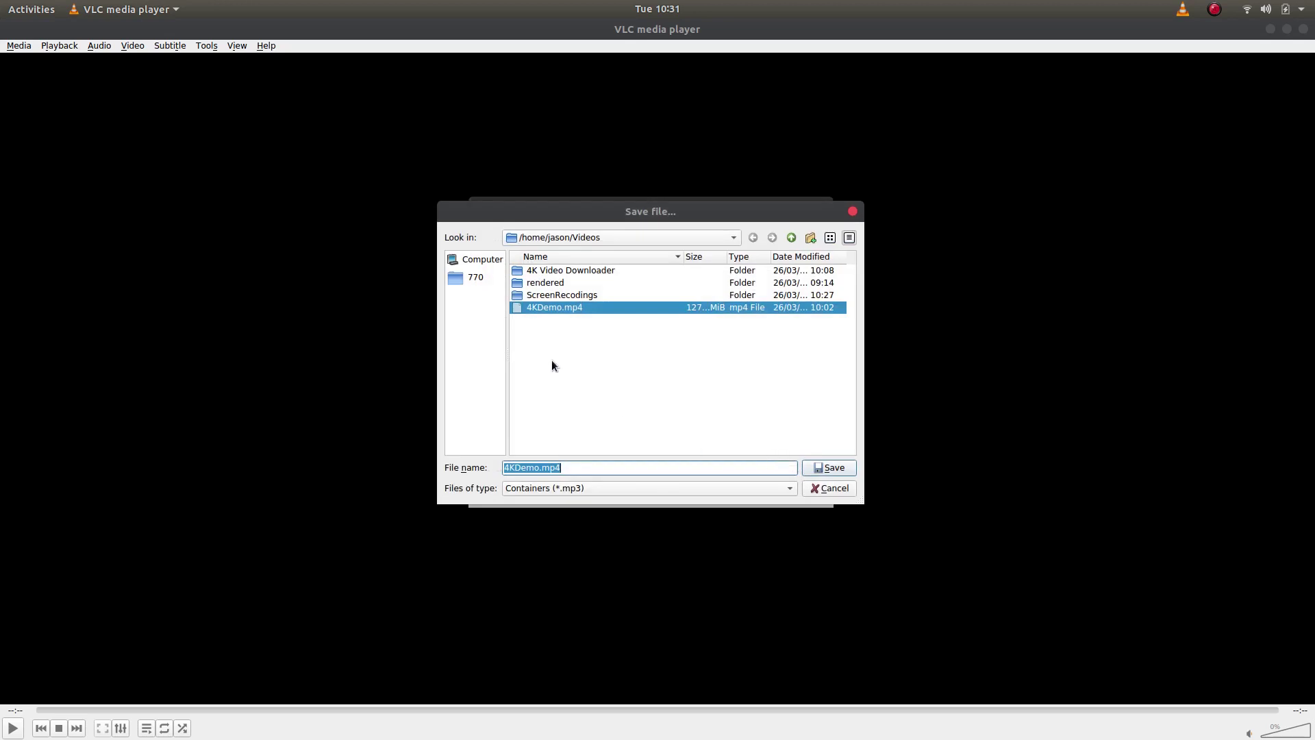
pyautogui.click(557, 237)
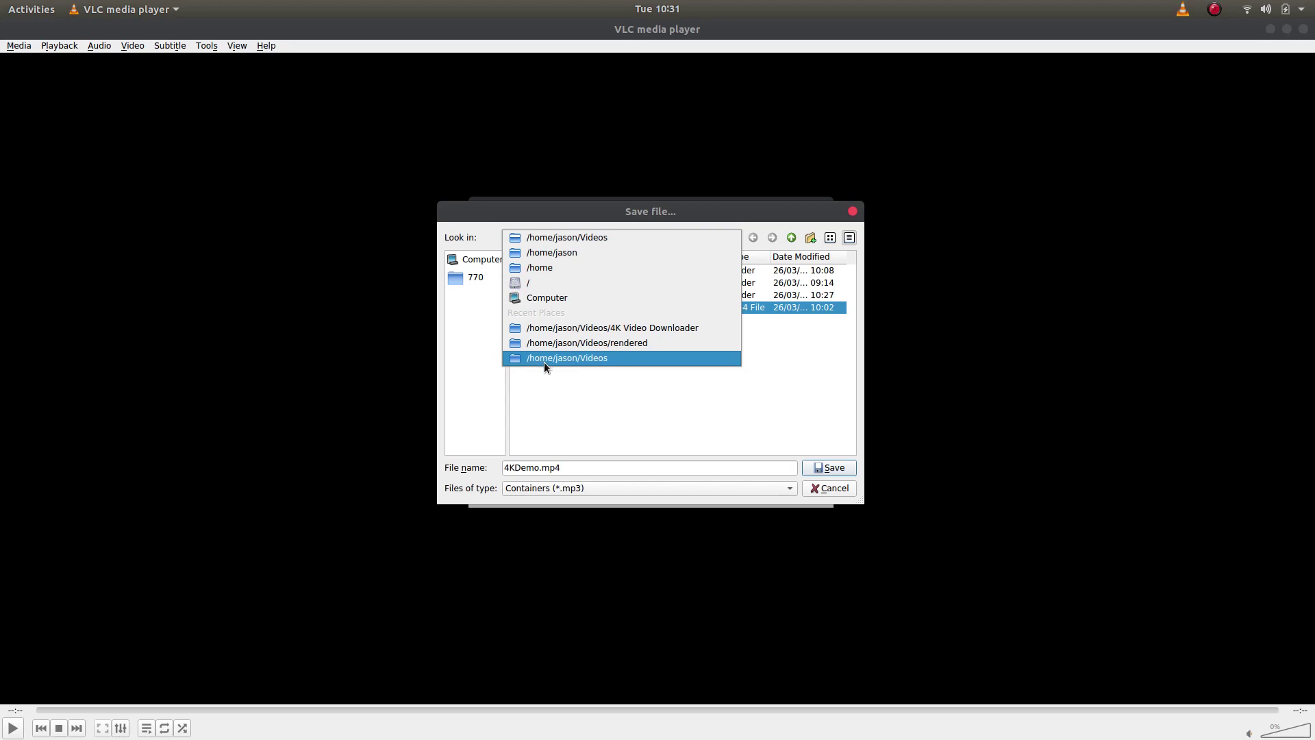
pyautogui.click(556, 253)
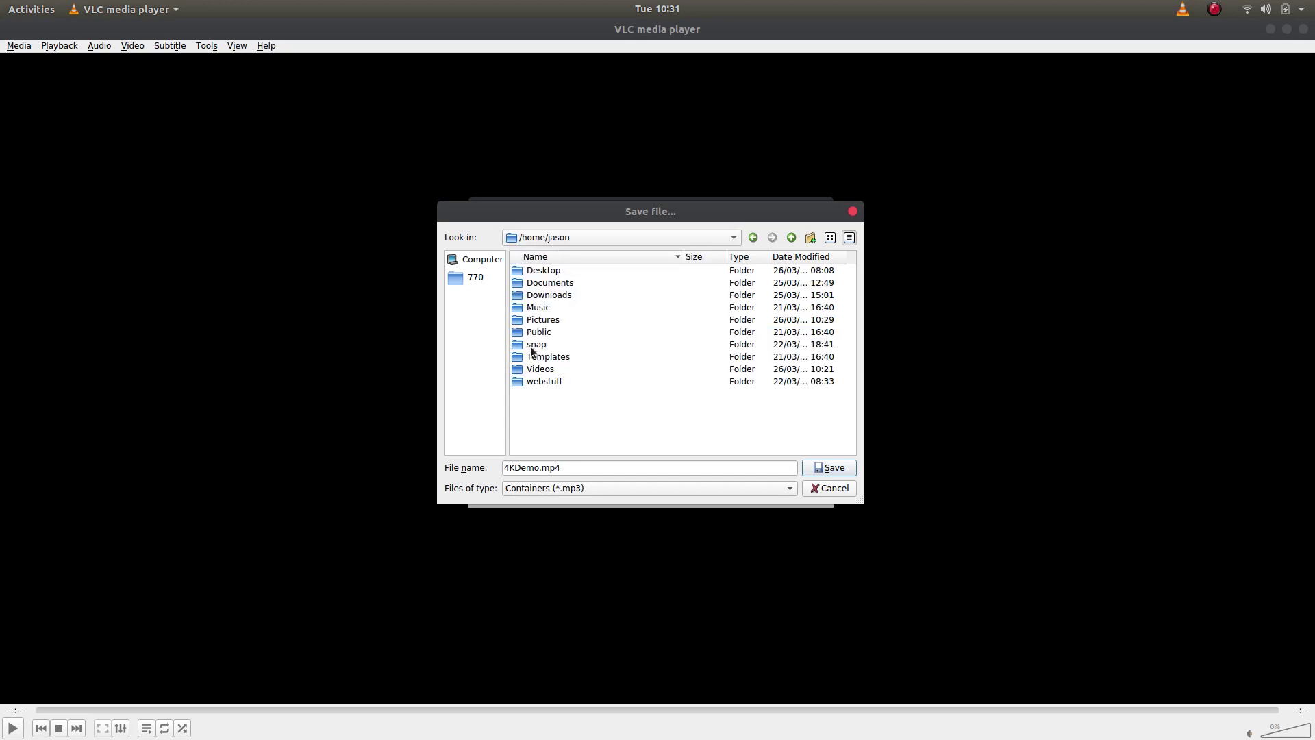
pyautogui.doubleClick(541, 306)
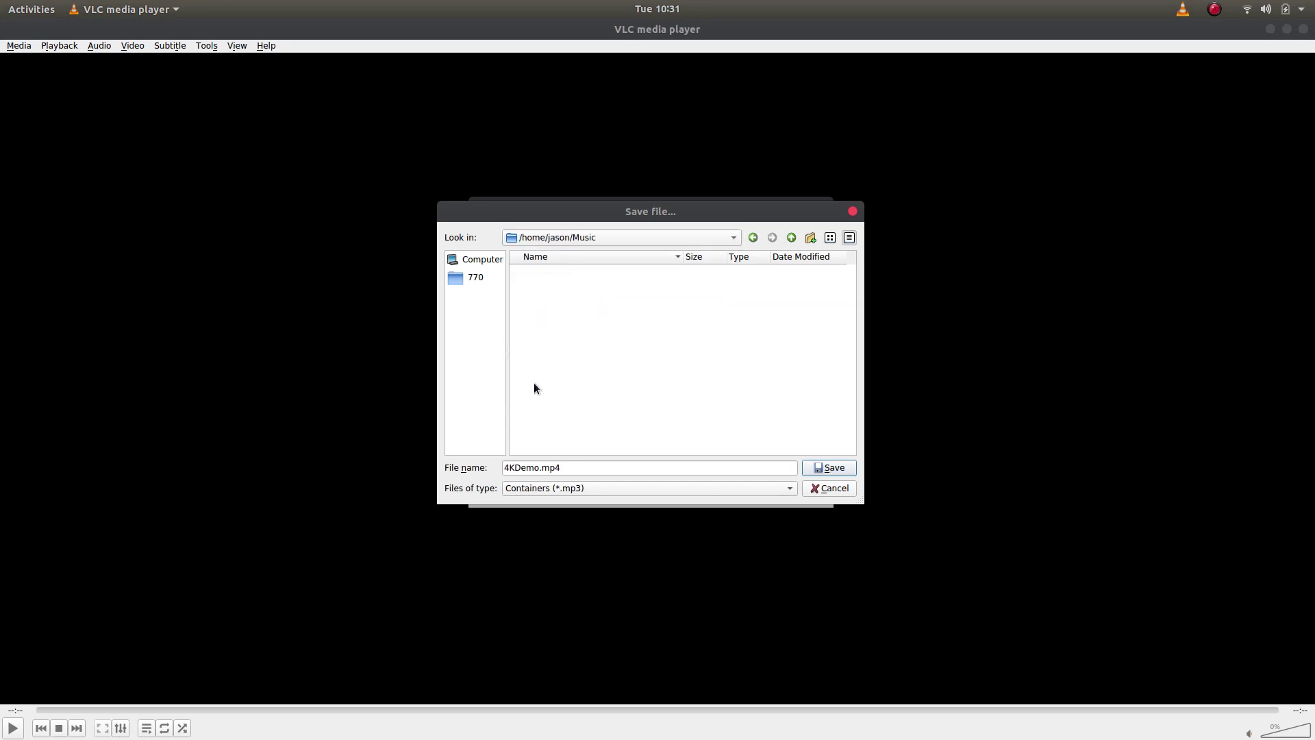
pyautogui.click(562, 468)
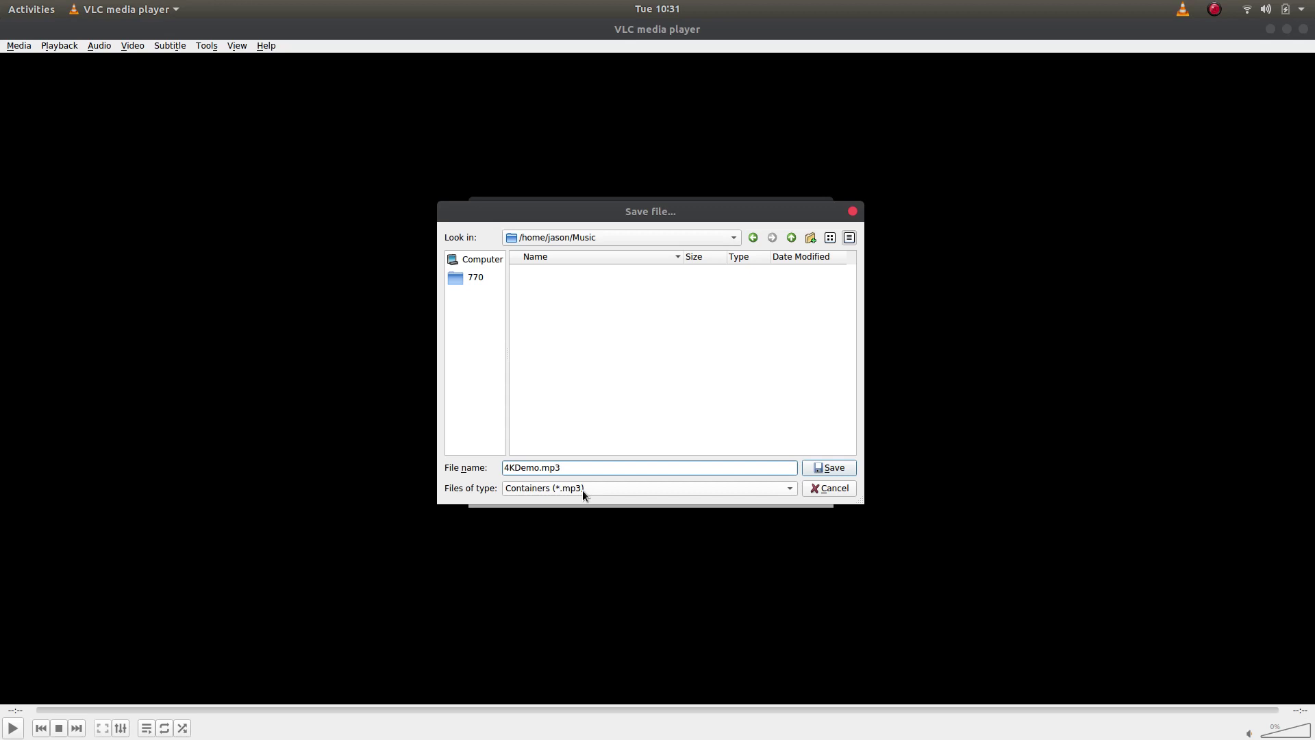
pyautogui.click(819, 470)
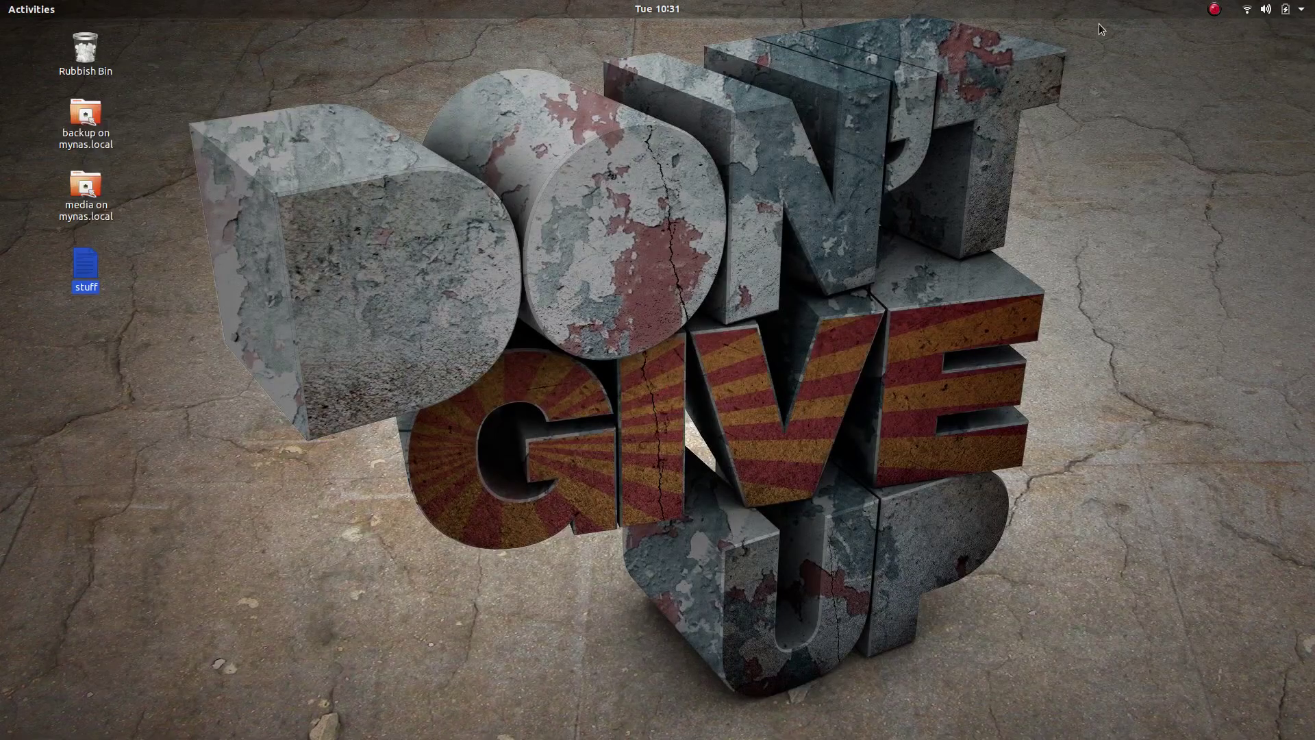
# - Open the Music folder in the file manager, play the converted 4KDemo.mp3 to check it, and close the player
pyautogui.moveTo(589, 726)
pyautogui.click(700, 714)
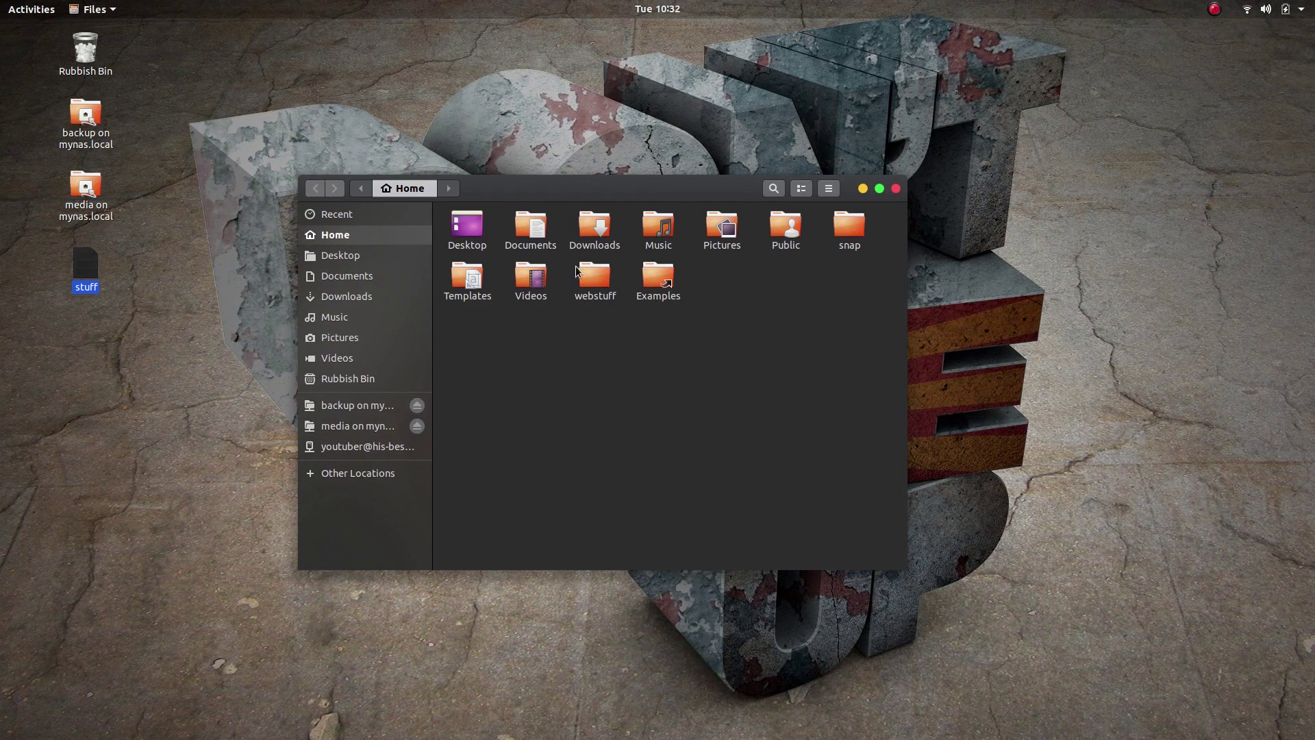
pyautogui.doubleClick(658, 229)
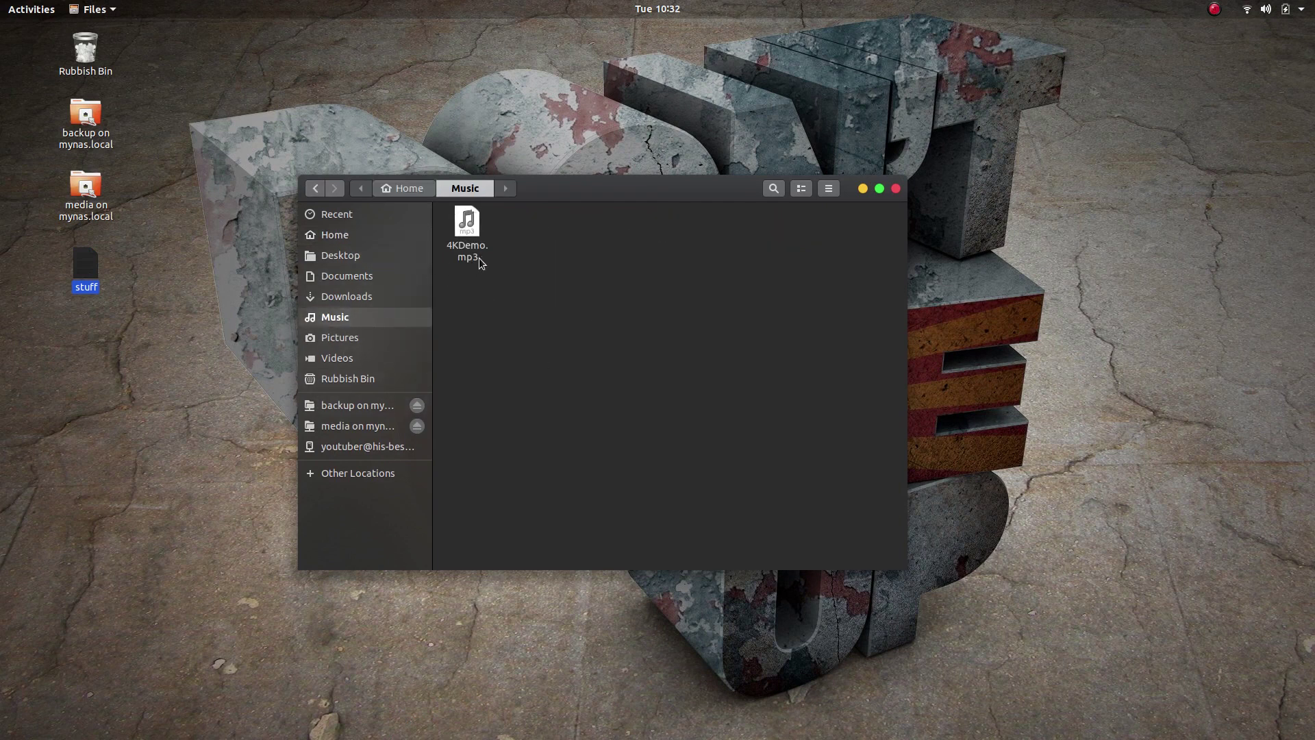
pyautogui.doubleClick(471, 229)
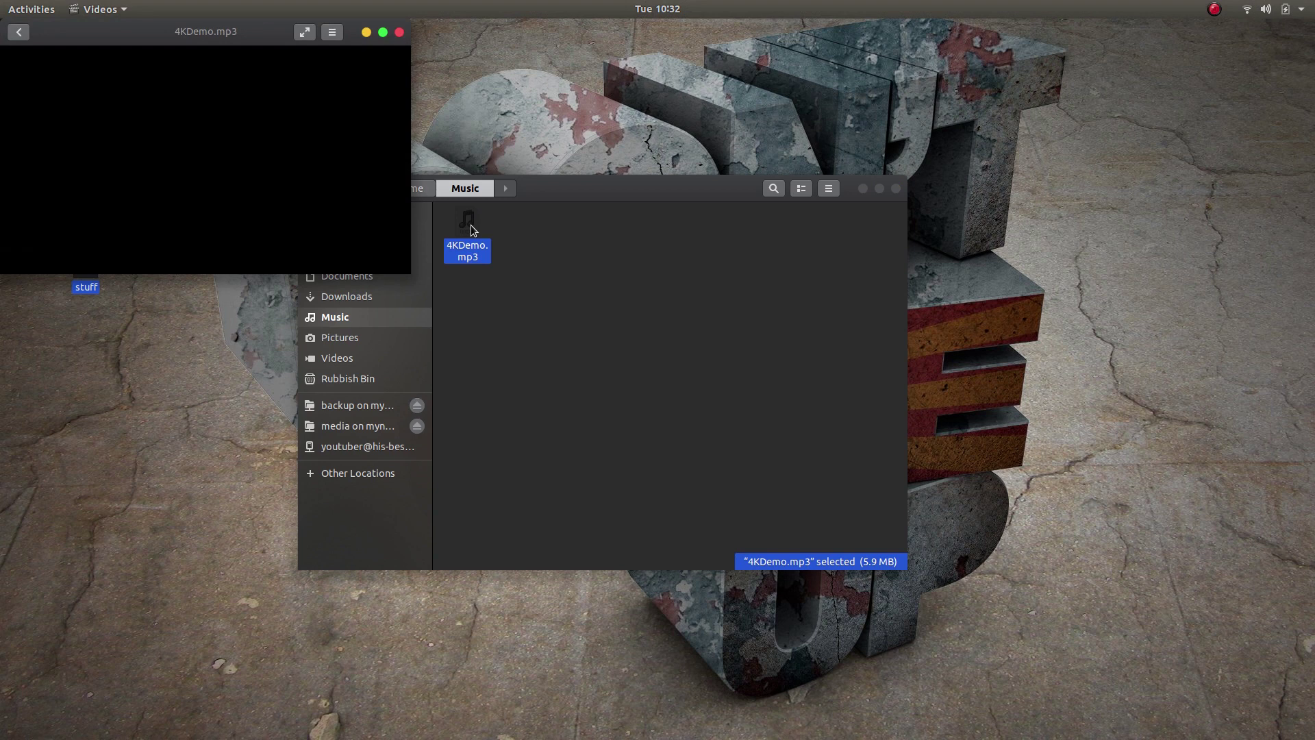
pyautogui.click(400, 34)
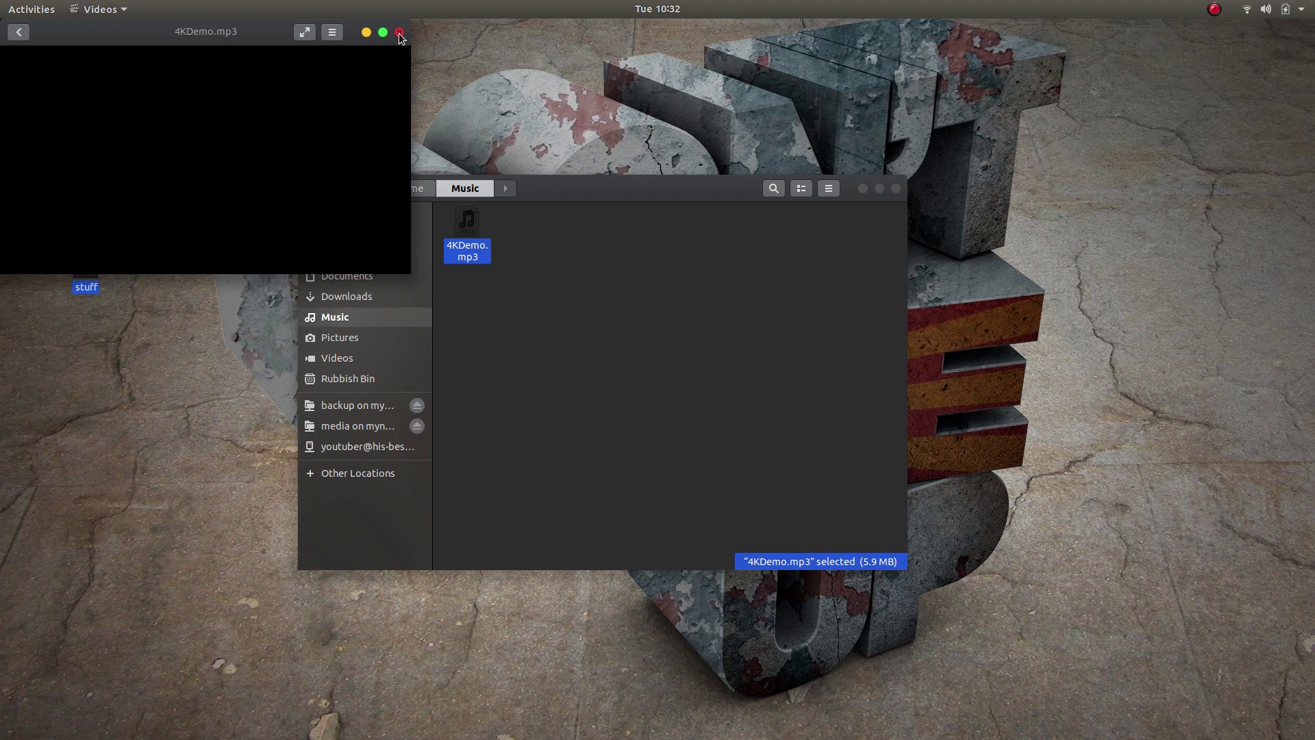